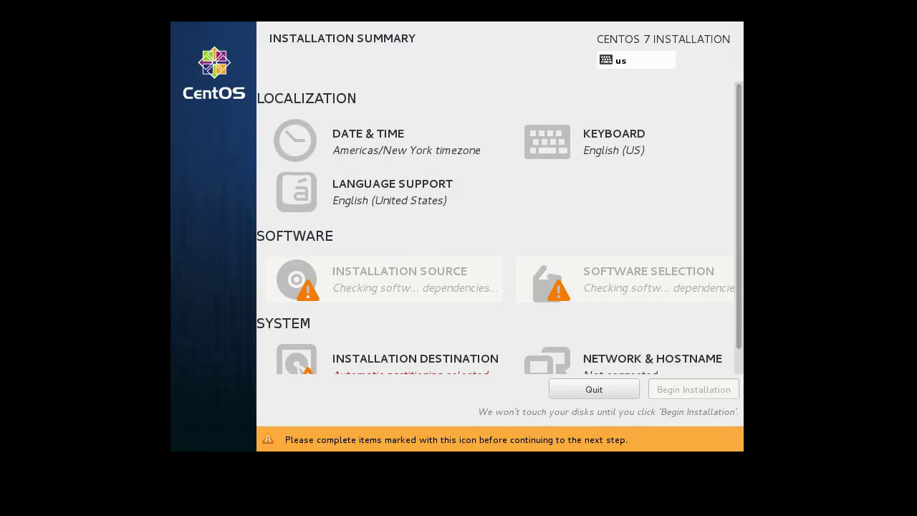
Step: Set the 25.6 GB sda disk to manual partitioning under Installation Destination
{"action": "scroll", "coordinate": [499, 228], "scroll_direction": "down", "scroll_amount": 2}
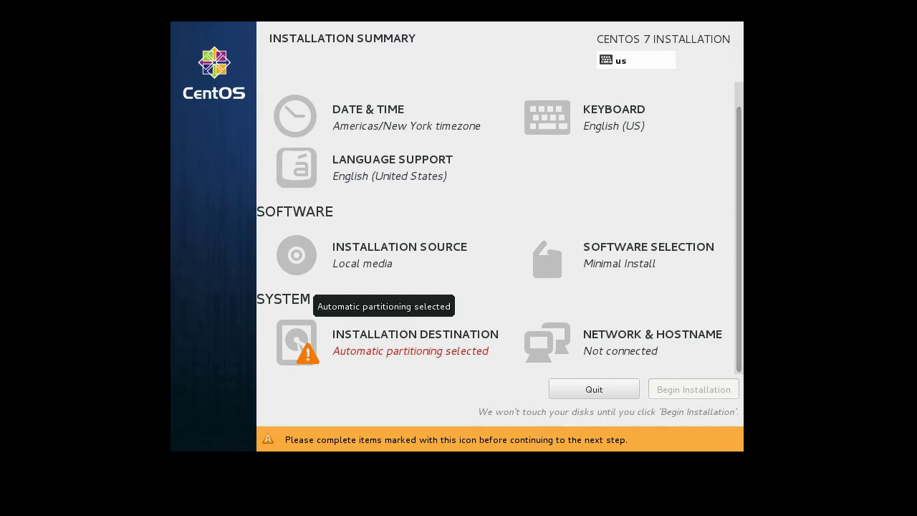
{"action": "left_click", "coordinate": [383, 340]}
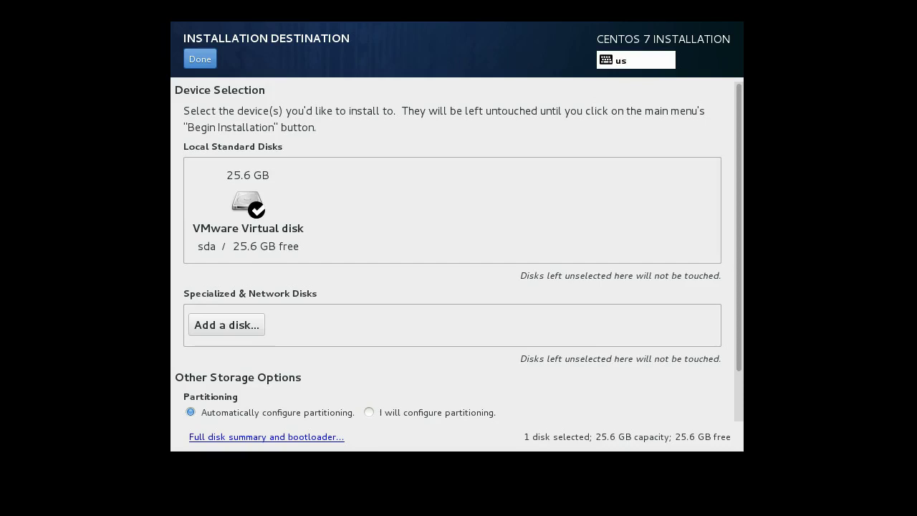
{"action": "left_click", "coordinate": [369, 412]}
Step: Proceed to manual partitioning and switch the new-mount-point scheme from LVM to Standard Partition
{"action": "left_click", "coordinate": [200, 59]}
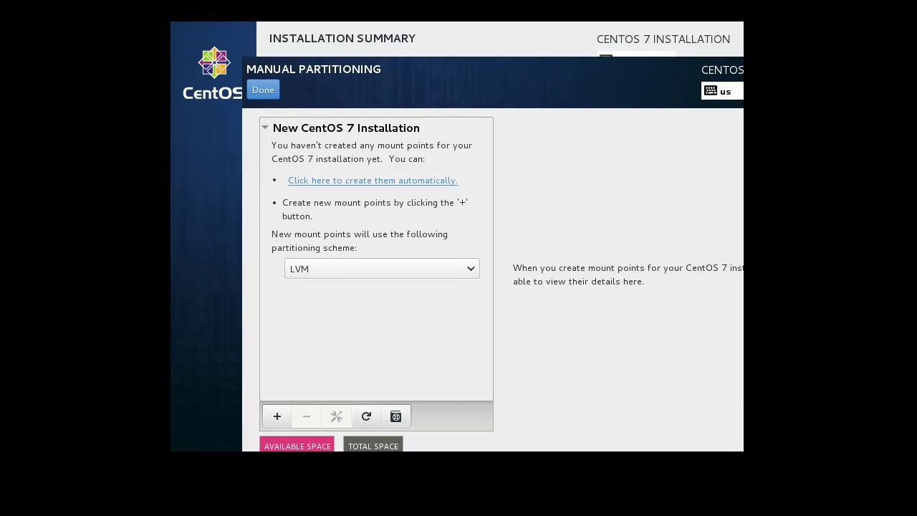
{"action": "left_click", "coordinate": [382, 269]}
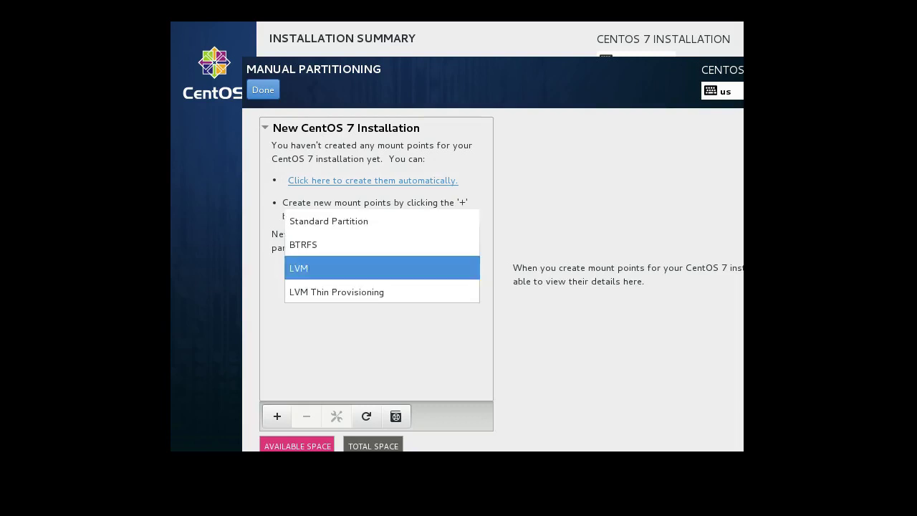
{"action": "key", "text": "Up"}
{"action": "key", "text": "Up"}
{"action": "key", "text": "Up"}
{"action": "key", "text": "Up"}
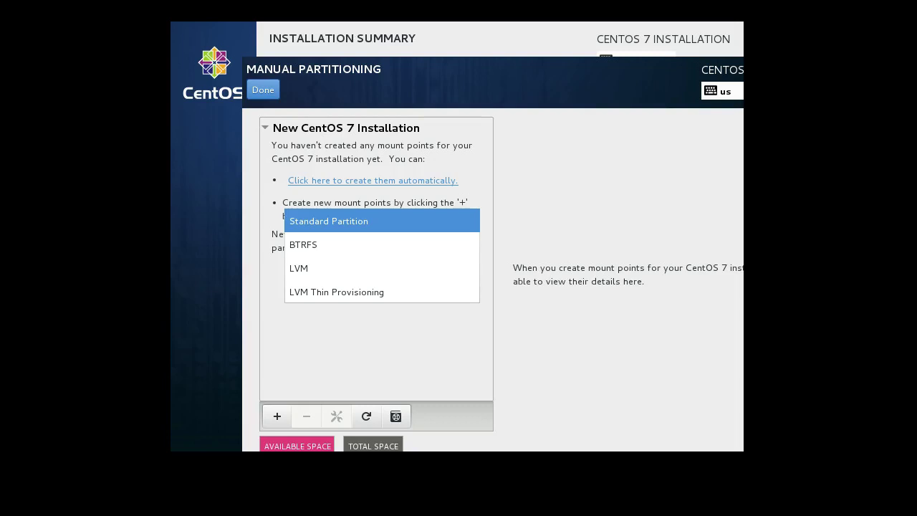
{"action": "key", "text": "Return"}
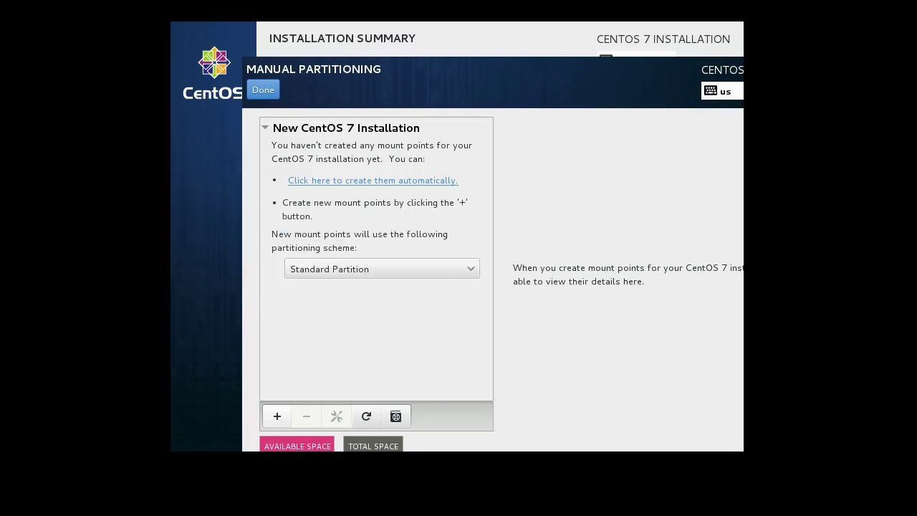
Step: Add a /boot mount point with 512MB desired capacity, creating sda1
{"action": "left_click", "coordinate": [276, 416]}
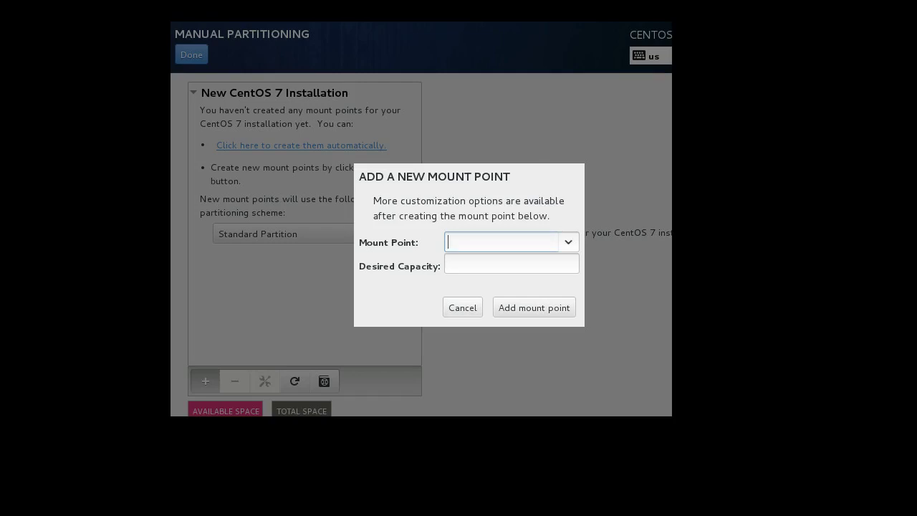
{"action": "left_click", "coordinate": [568, 242]}
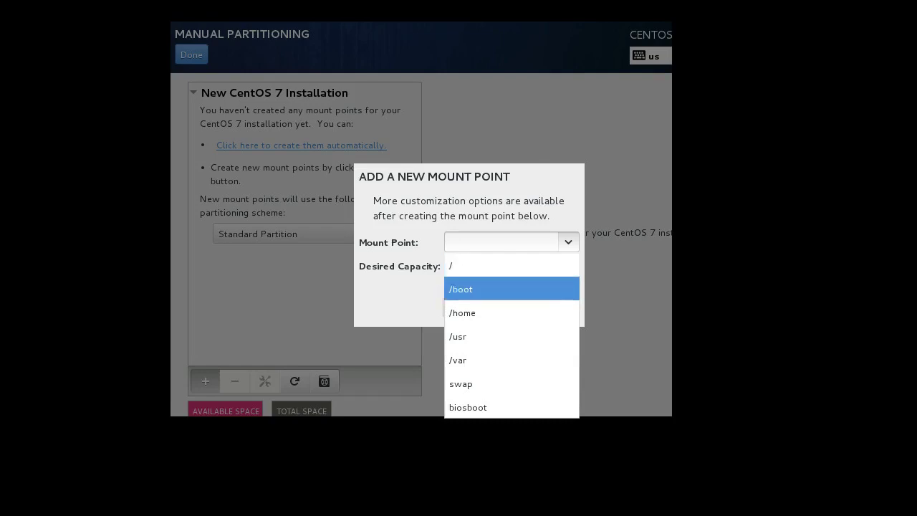
{"action": "key", "text": "Return"}
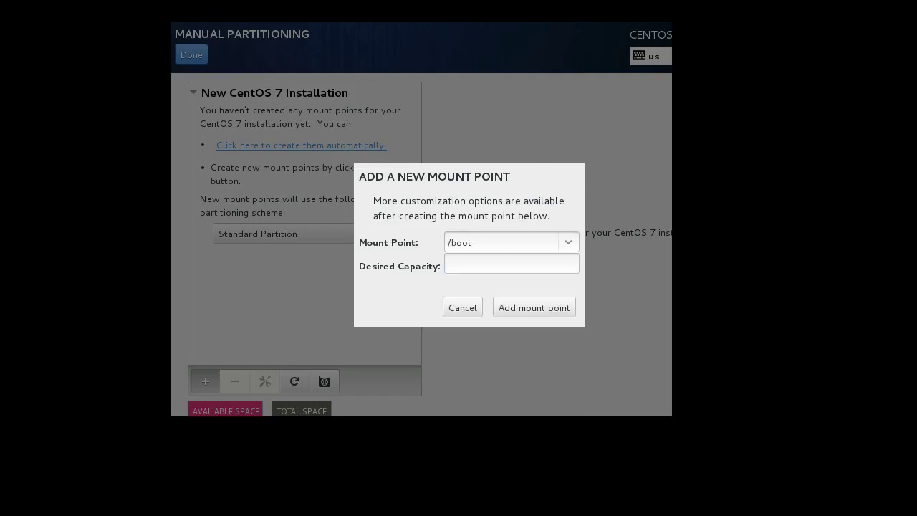
{"action": "key", "text": "Tab"}
{"action": "type", "text": "51"}
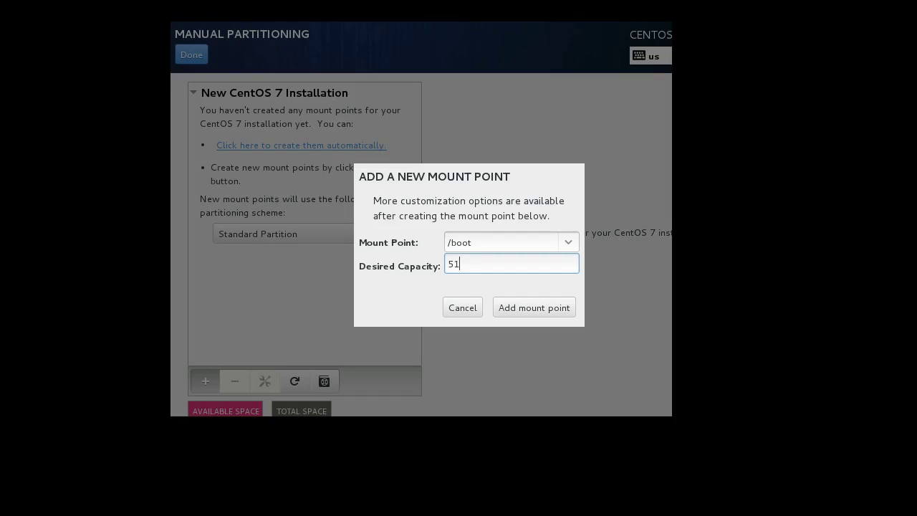
{"action": "type", "text": "2MB"}
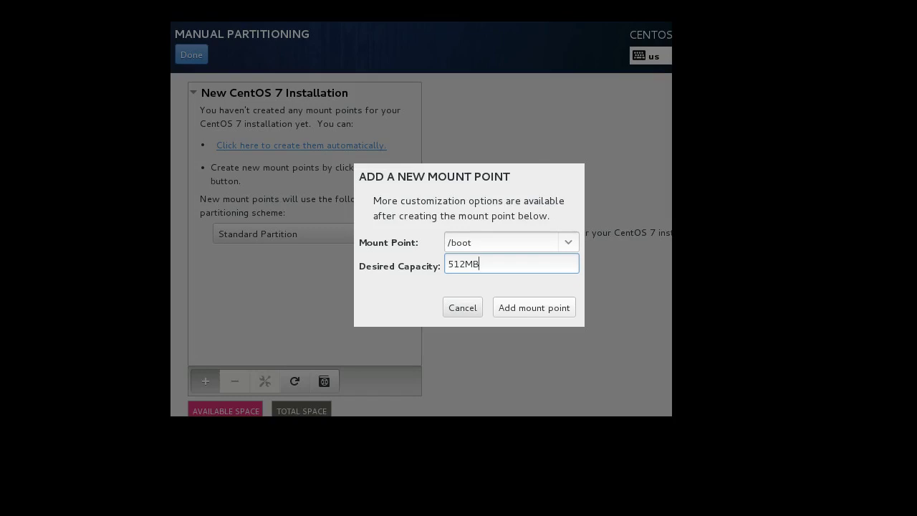
{"action": "key", "text": "Return"}
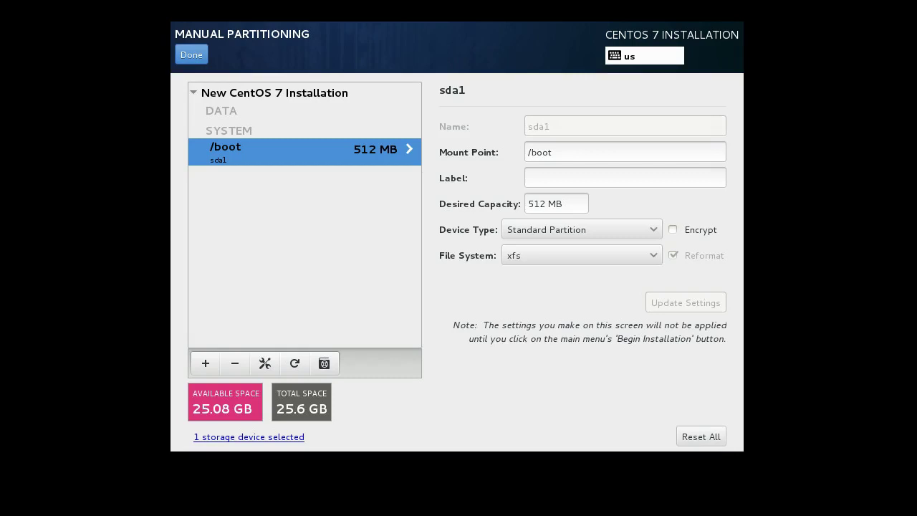
Step: Start another new mount point with swap selected and capacity left blank
{"action": "left_click", "coordinate": [205, 363]}
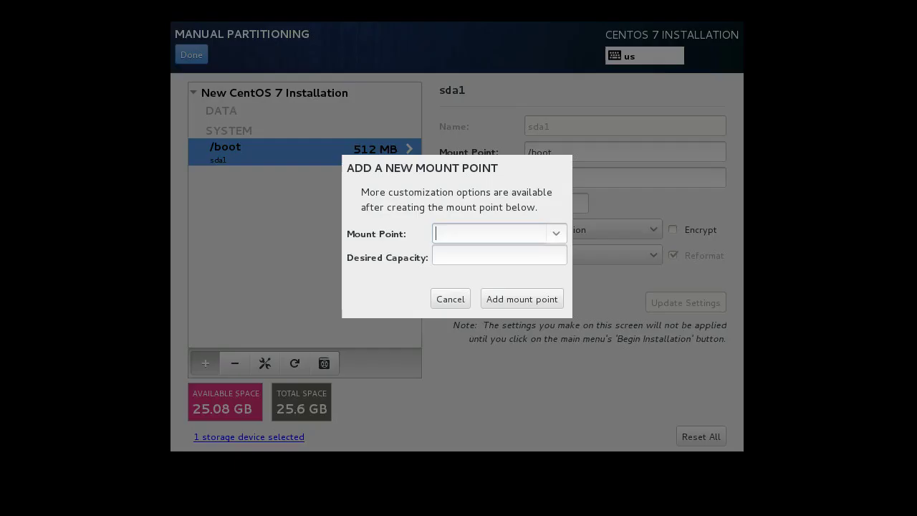
{"action": "left_click", "coordinate": [556, 232]}
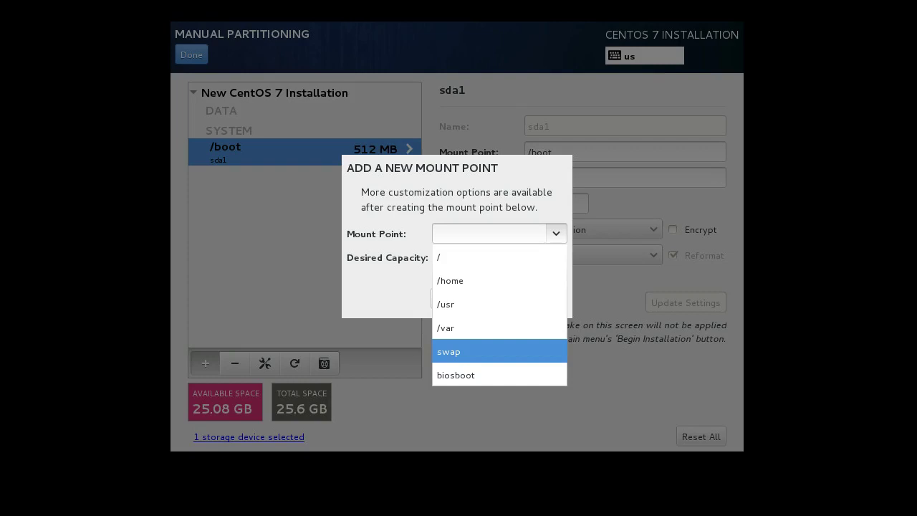
{"action": "key", "text": "Return"}
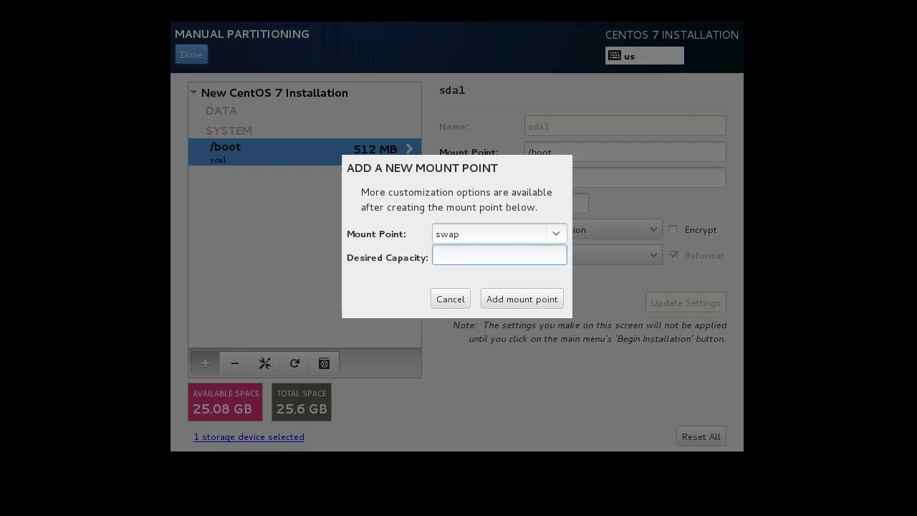
Step: Enter 1GB as the swap capacity to create sda2
{"action": "type", "text": "1GB"}
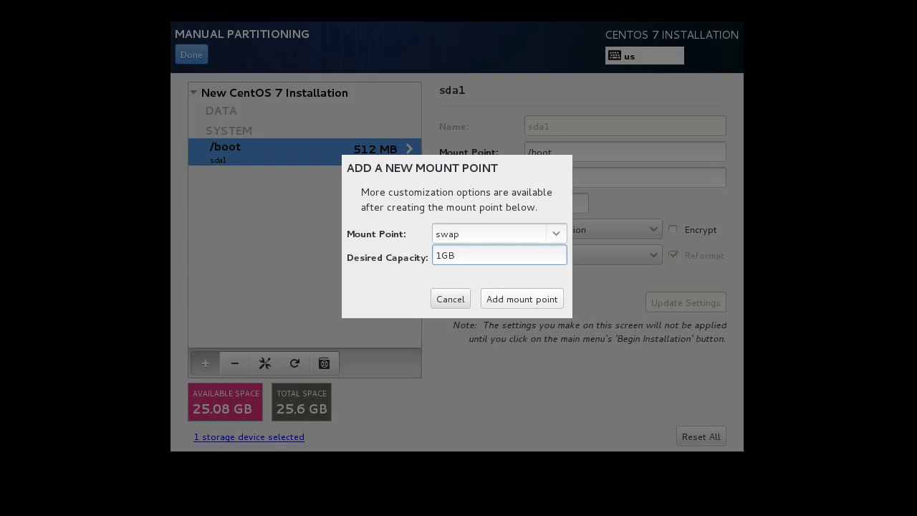
{"action": "key", "text": "Return"}
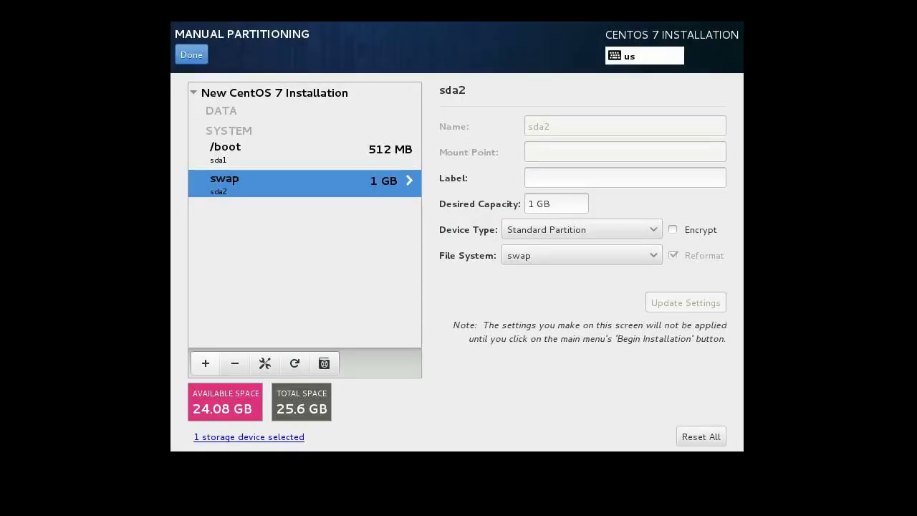
Step: Add a / mount point with blank capacity so it takes the remaining 24.08 GB
{"action": "left_click", "coordinate": [205, 363]}
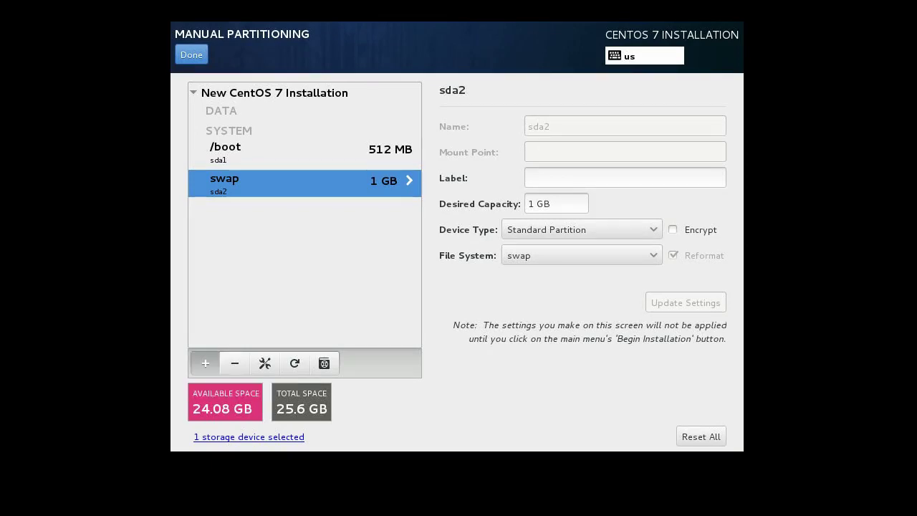
{"action": "key", "text": "alt+Down"}
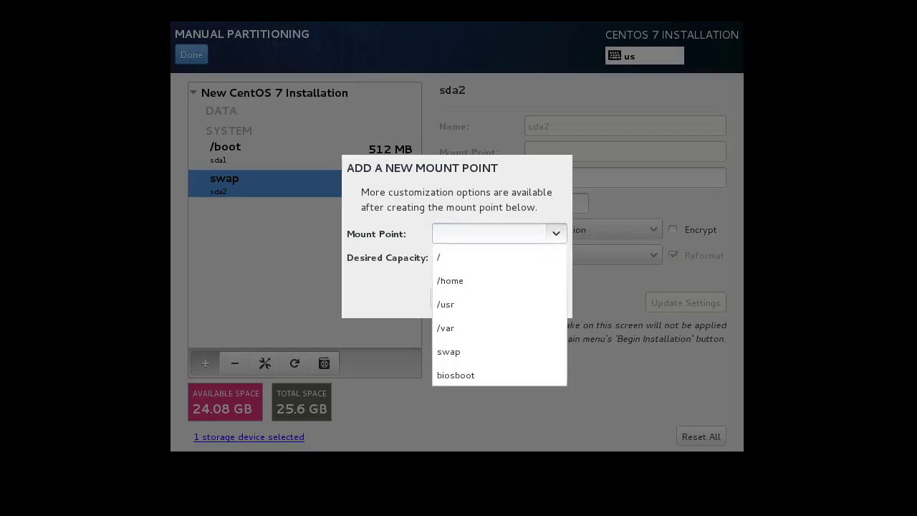
{"action": "key", "text": "Down"}
{"action": "key", "text": "Down"}
{"action": "key", "text": "Down"}
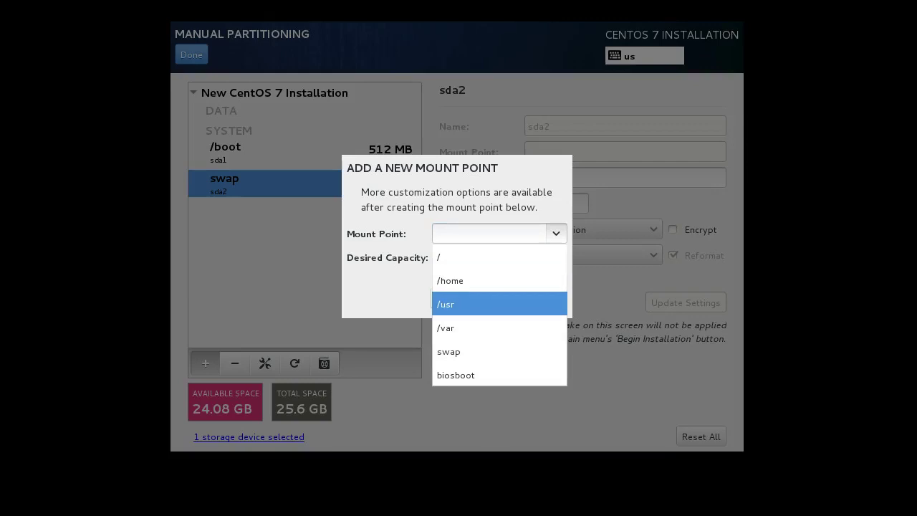
{"action": "key", "text": "Up"}
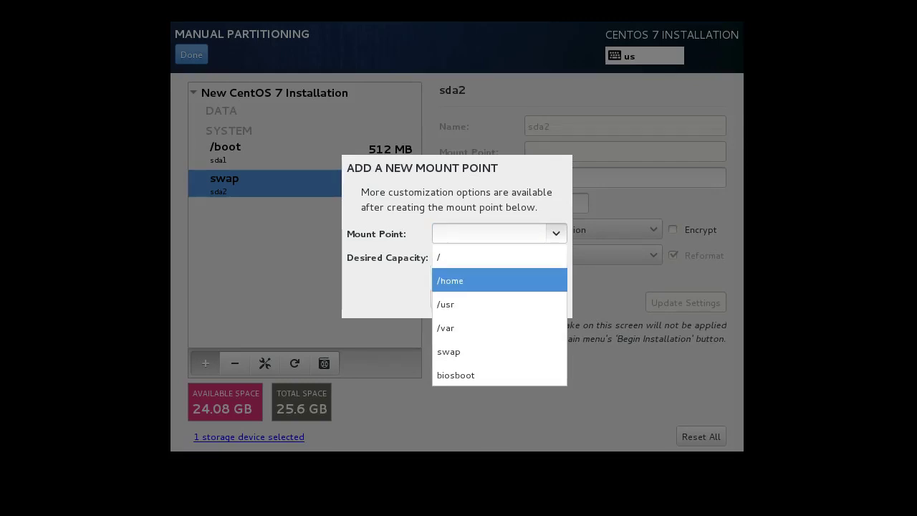
{"action": "key", "text": "Down"}
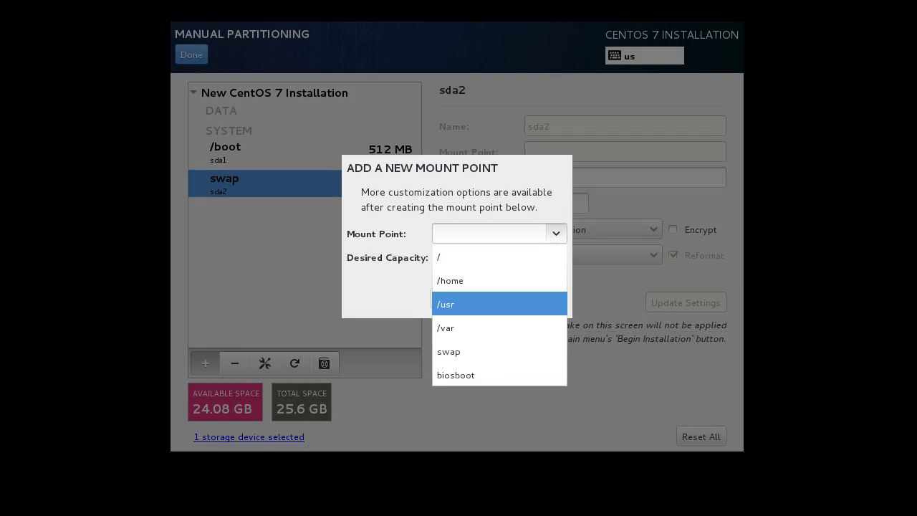
{"action": "key", "text": "Down"}
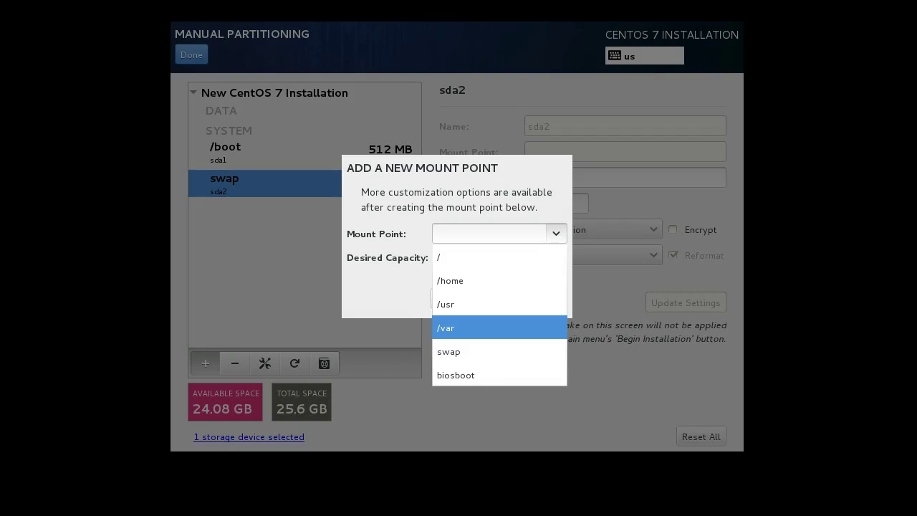
{"action": "key", "text": "Up"}
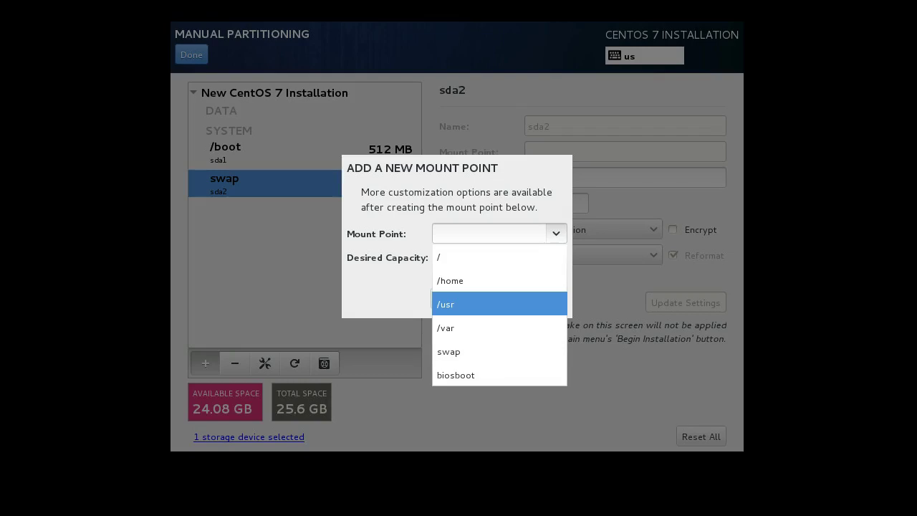
{"action": "key", "text": "Up"}
{"action": "key", "text": "Up"}
{"action": "key", "text": "Down"}
{"action": "key", "text": "Down"}
{"action": "key", "text": "Up"}
{"action": "key", "text": "Up"}
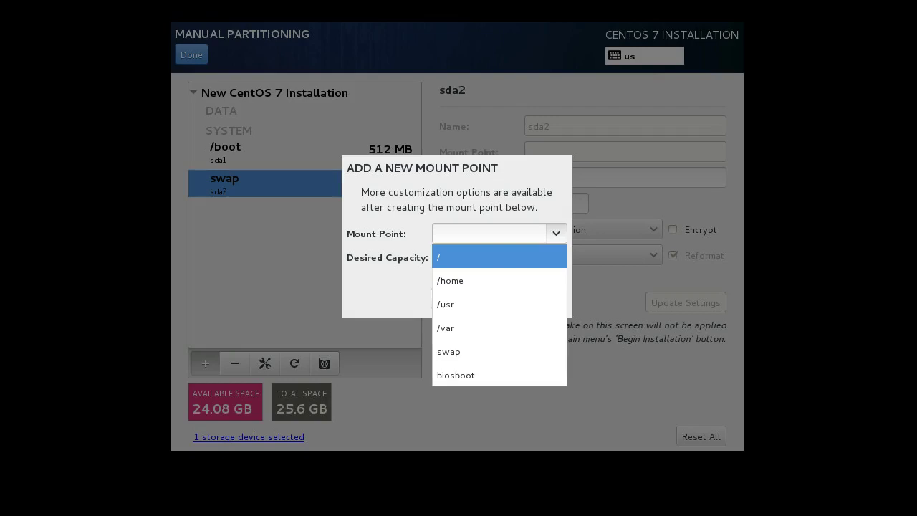
{"action": "key", "text": "Down"}
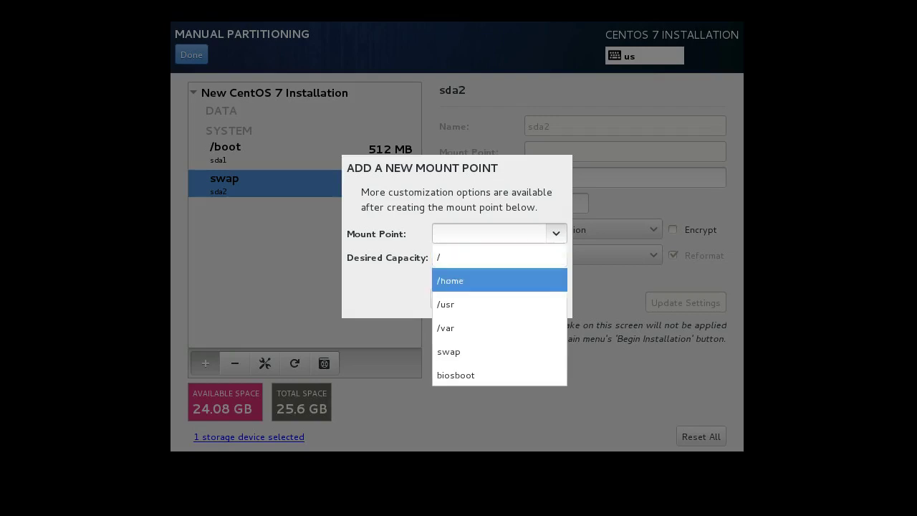
{"action": "key", "text": "Down"}
{"action": "key", "text": "Down"}
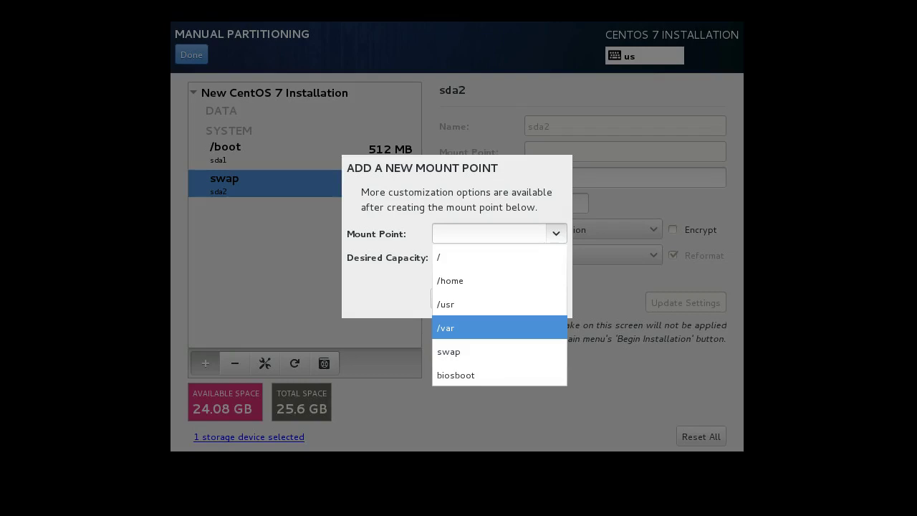
{"action": "key", "text": "Up"}
{"action": "key", "text": "Up"}
{"action": "key", "text": "Up"}
{"action": "key", "text": "Return"}
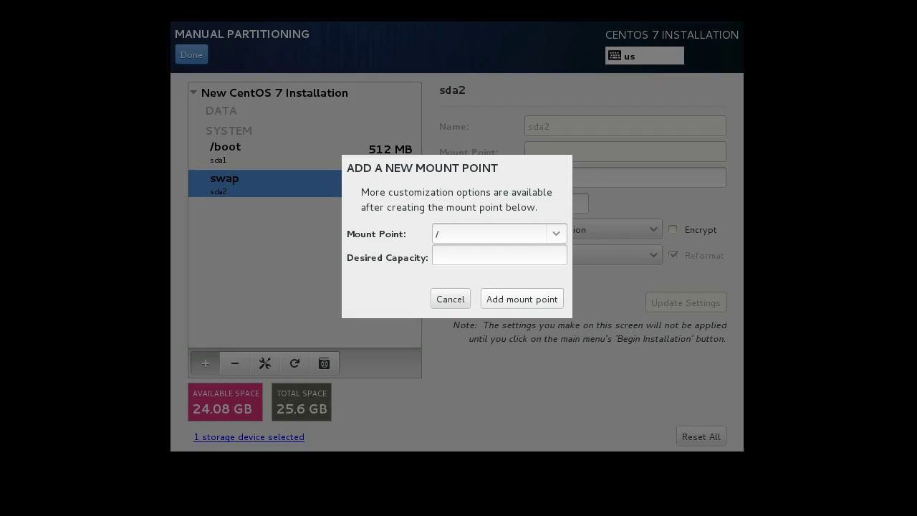
{"action": "key", "text": "Return"}
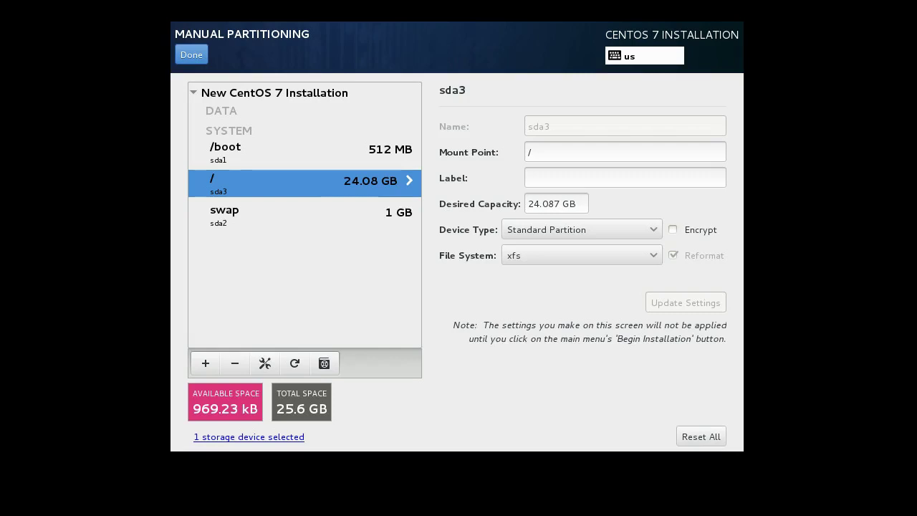
Step: Change the /boot partition's file system to ext3 and label it /boot
{"action": "key", "text": "Up"}
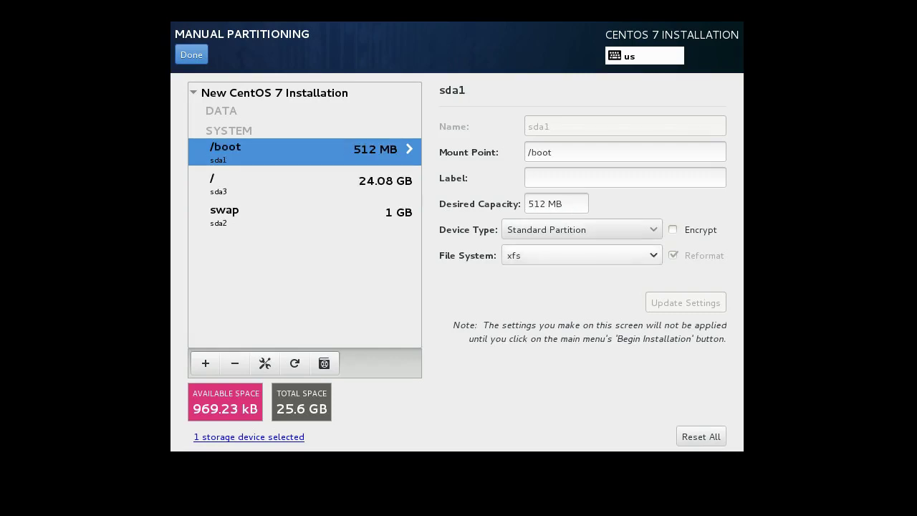
{"action": "left_click", "coordinate": [582, 255]}
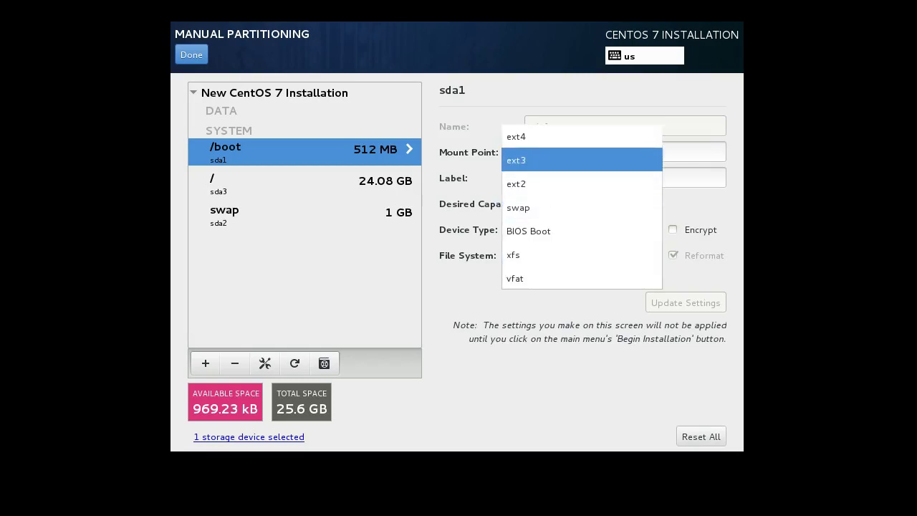
{"action": "key", "text": "Down"}
{"action": "key", "text": "Return"}
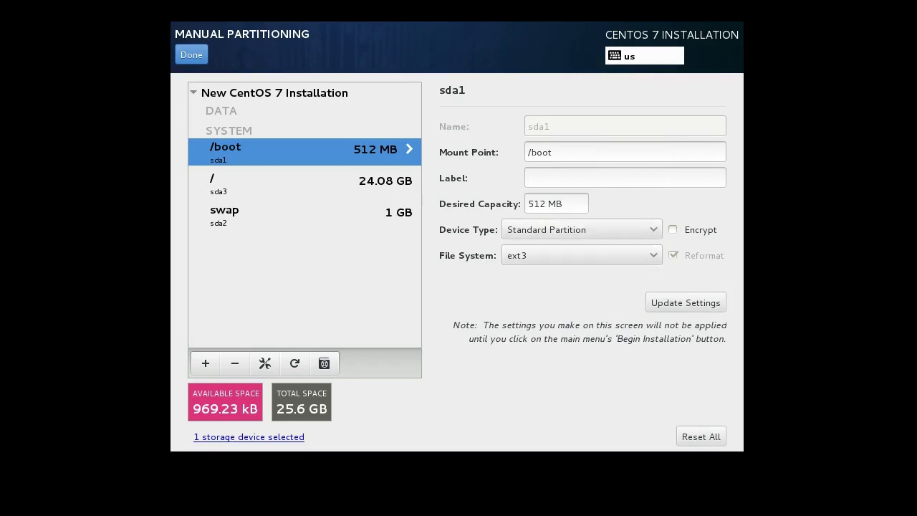
{"action": "key", "text": "shift+Tab"}
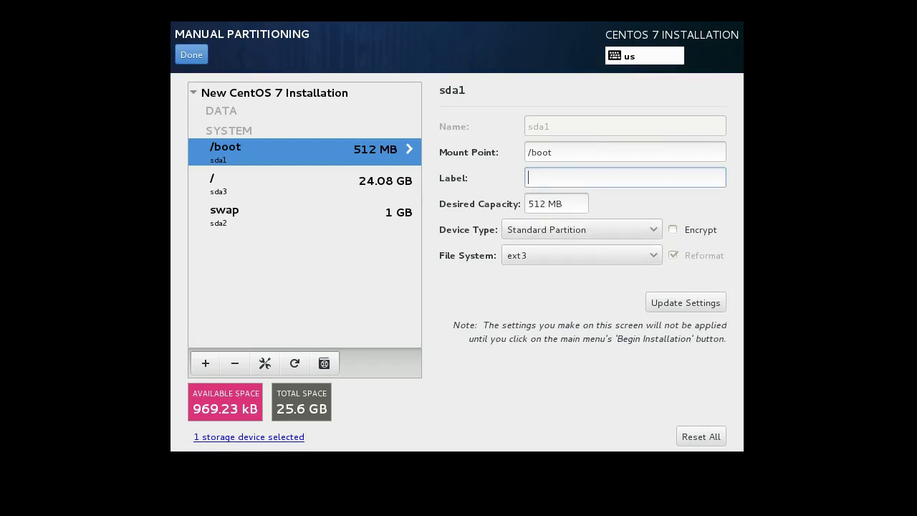
{"action": "type", "text": "/"}
{"action": "type", "text": "bo"}
{"action": "type", "text": "ot"}
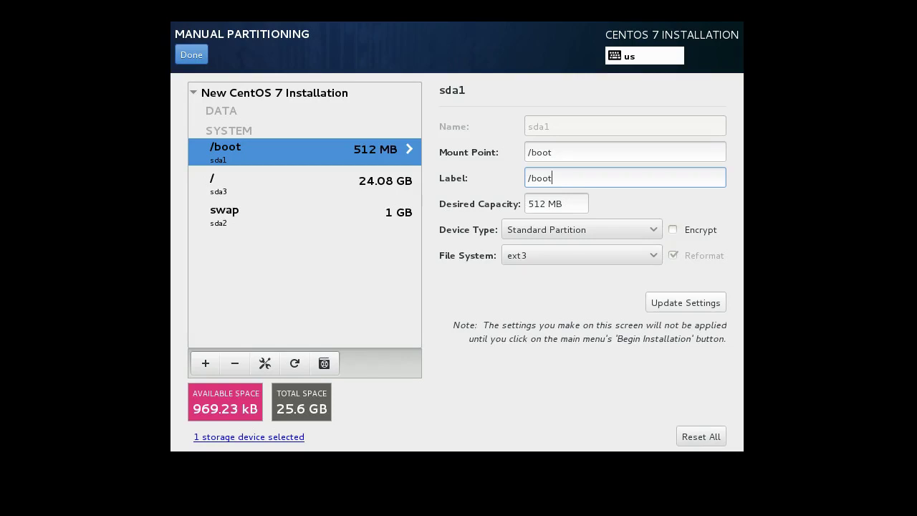
{"action": "left_click", "coordinate": [685, 302]}
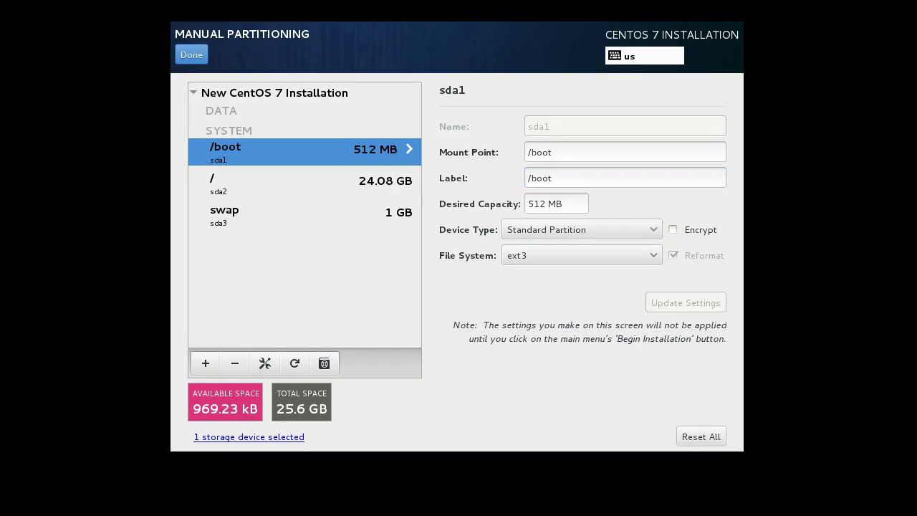
Step: Give the root partition (sda2) the label / and swap (sda3) the label swap
{"action": "key", "text": "Down"}
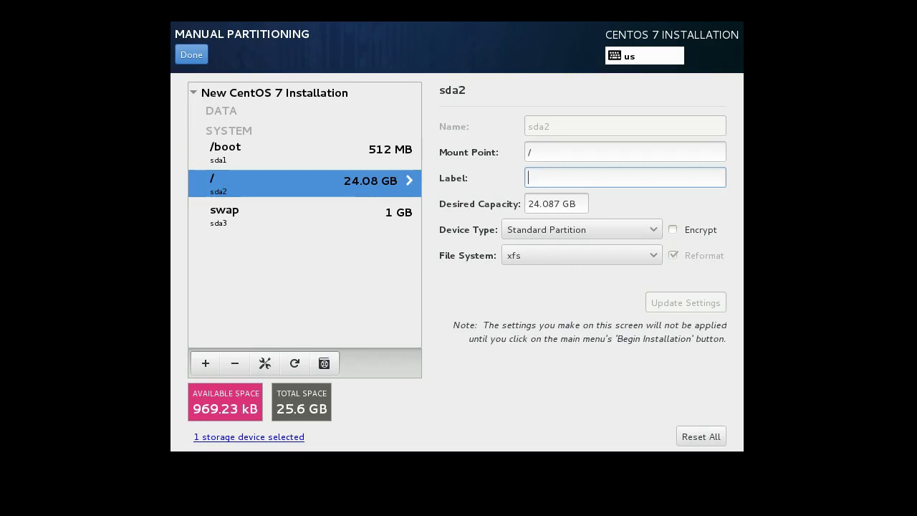
{"action": "type", "text": "/"}
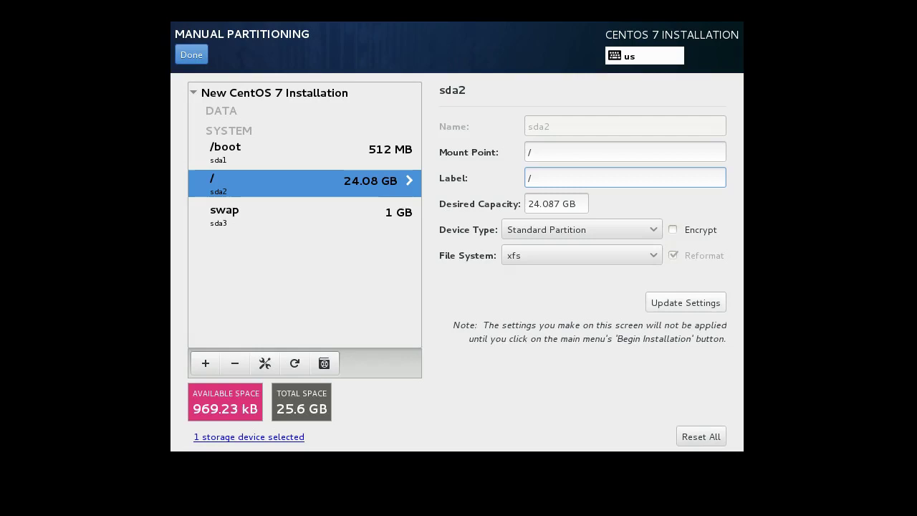
{"action": "key", "text": "Return"}
{"action": "key", "text": "Down"}
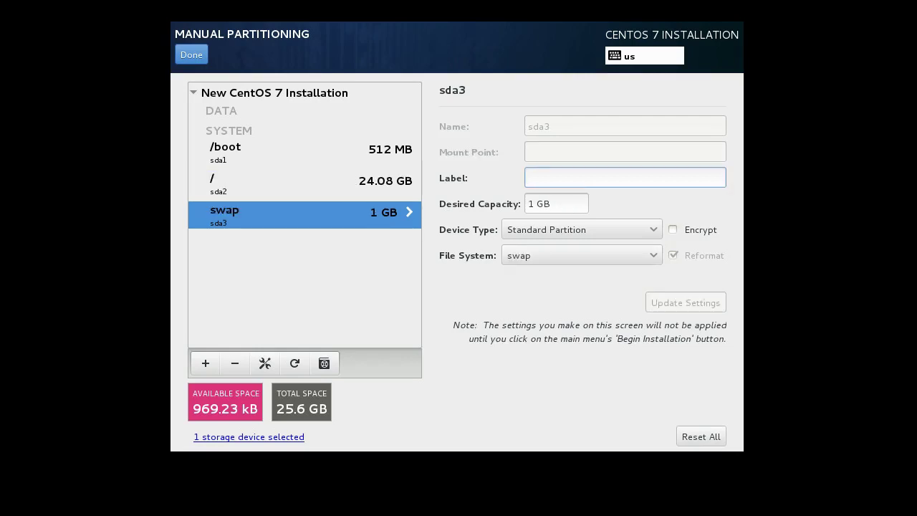
{"action": "type", "text": "swap"}
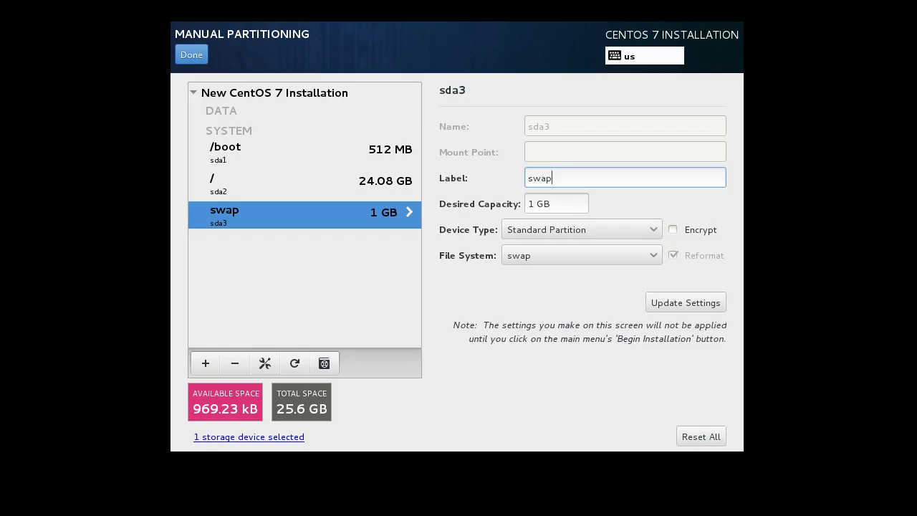
{"action": "key", "text": "Return"}
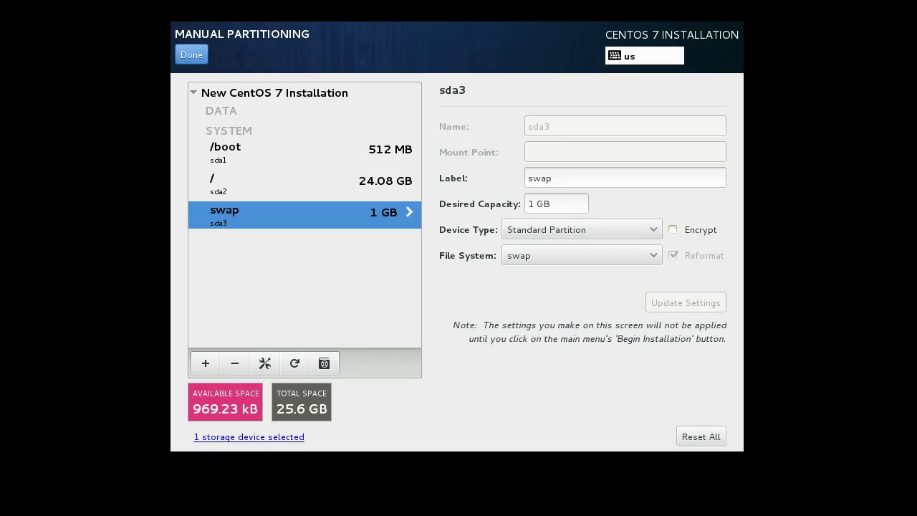
Step: Accept the Summary of Changes and begin the CentOS 7 installation
{"action": "left_click", "coordinate": [192, 55]}
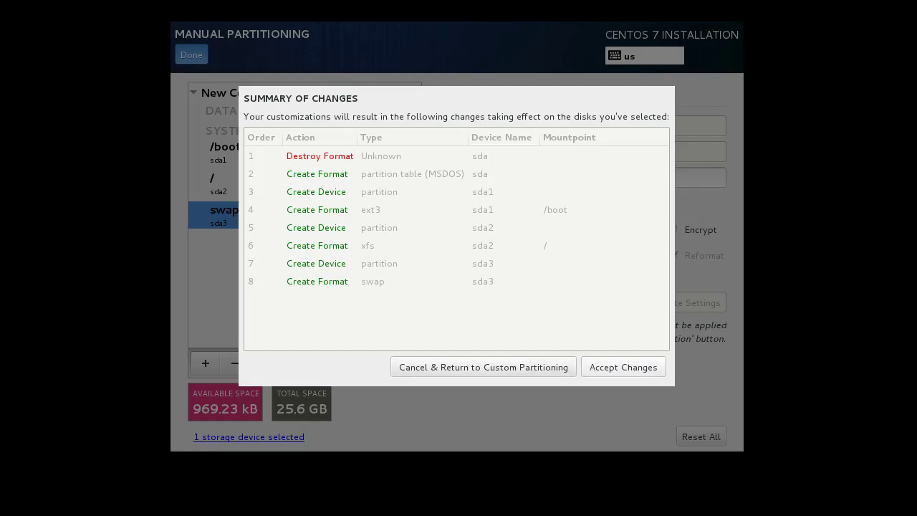
{"action": "left_click", "coordinate": [623, 366]}
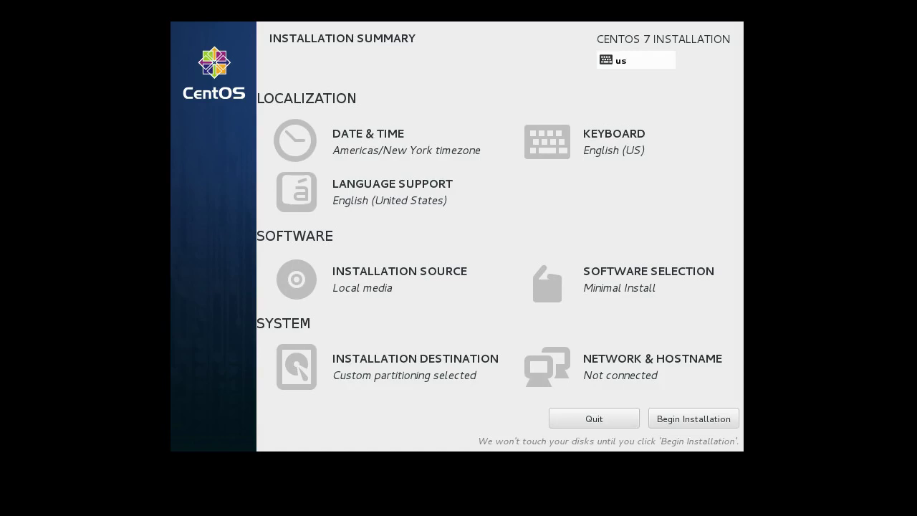
{"action": "left_click", "coordinate": [693, 419]}
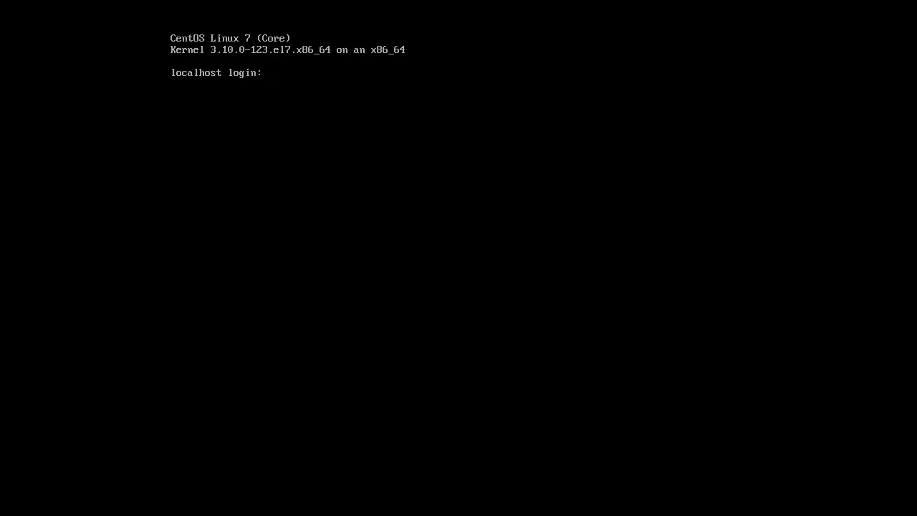
Step: Log in as root with the account password, cd to /etc/ and cat fstab
{"action": "type", "text": "oot"}
{"action": "key", "text": "Return"}
{"action": "key", "text": "Return"}
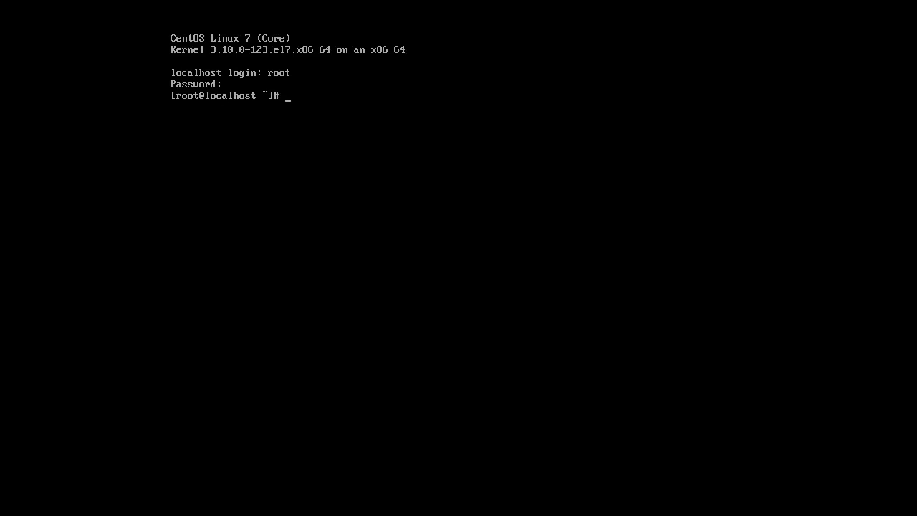
{"action": "type", "text": "cle"}
{"action": "key", "text": "BackSpace"}
{"action": "key", "text": "BackSpace"}
{"action": "type", "text": "cd /etc/"}
{"action": "key", "text": "Return"}
{"action": "type", "text": "cat"}
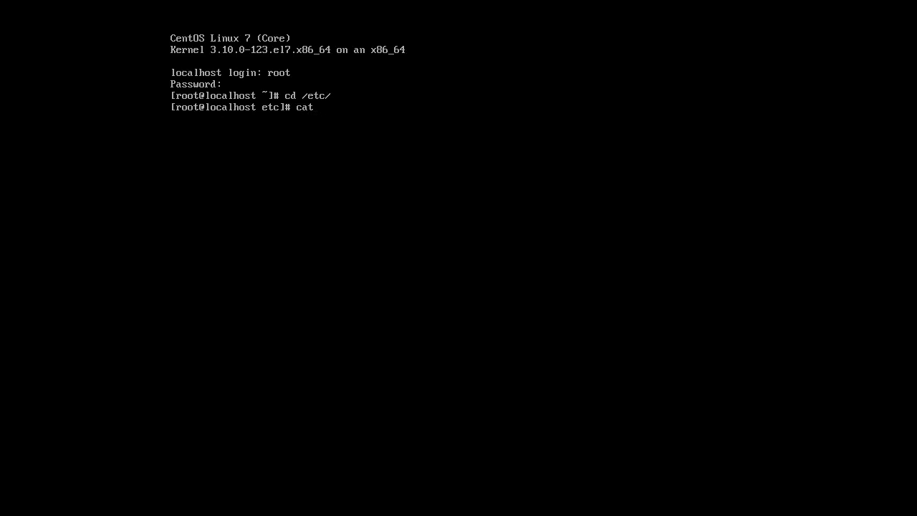
{"action": "type", "text": " fst"}
{"action": "key", "text": "Tab"}
{"action": "key", "text": "Return"}
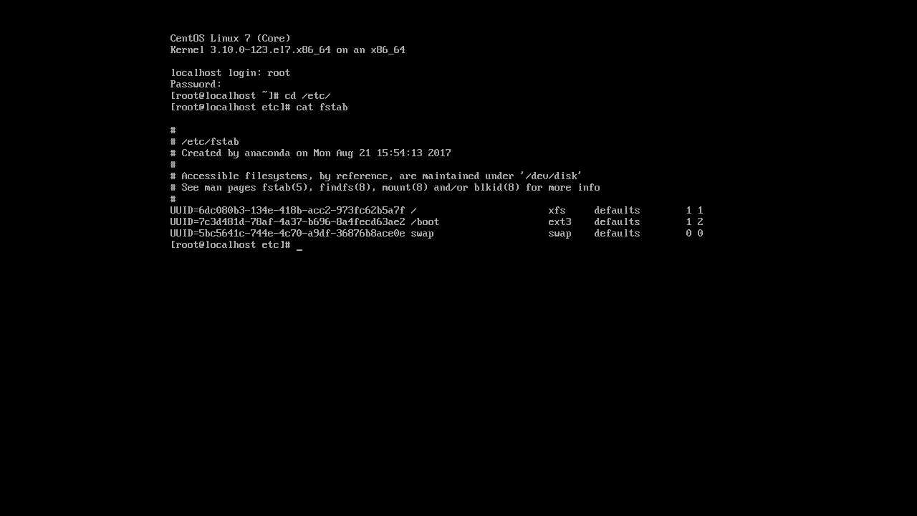
Step: List the disk's partition table with fdisk -l, showing sda1, sda2 and sda3
{"action": "type", "text": "nan"}
{"action": "key", "text": "BackSpace"}
{"action": "key", "text": "BackSpace"}
{"action": "key", "text": "BackSpace"}
{"action": "type", "text": "fd"}
{"action": "type", "text": "isk"}
{"action": "key", "text": "Return"}
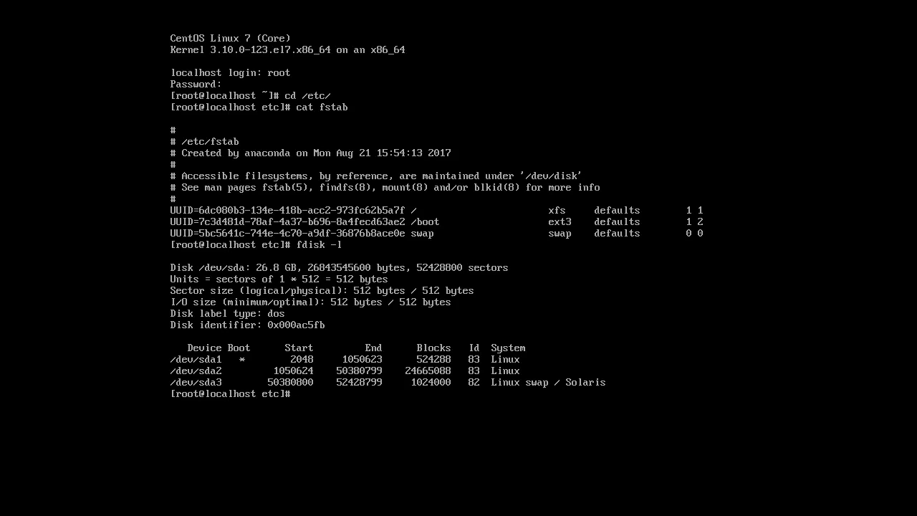
Step: Try editing /etc/fstab with nano, find it isn't installed, and enter vi /etc/fstab instead
{"action": "type", "text": "nano"}
{"action": "key", "text": "BackSpace"}
{"action": "type", "text": "/etc/fs"}
{"action": "type", "text": "tab"}
{"action": "key", "text": "Return"}
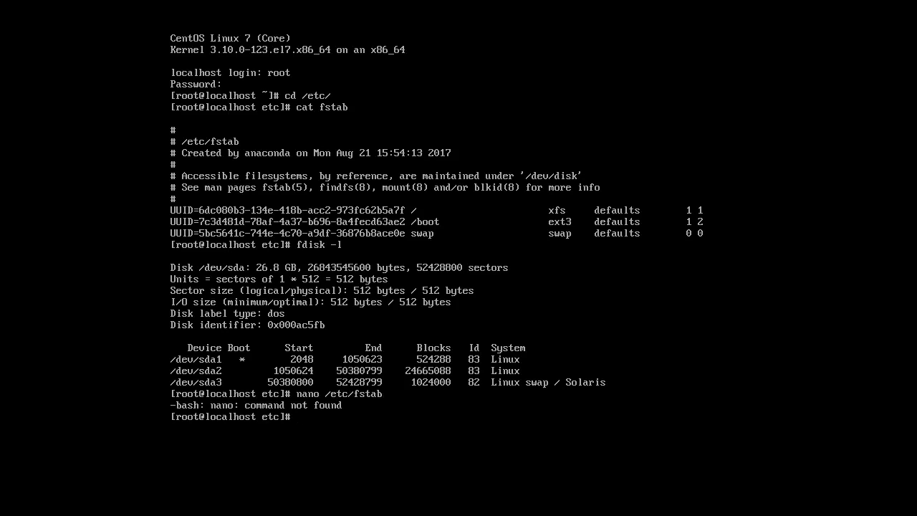
{"action": "type", "text": "vi"}
{"action": "type", "text": "etc/"}
{"action": "type", "text": "fstab"}
Step: Comment out the root UUID line and add a '/dev/sda2 / xfs defaults 1 1' entry
{"action": "key", "text": "Return"}
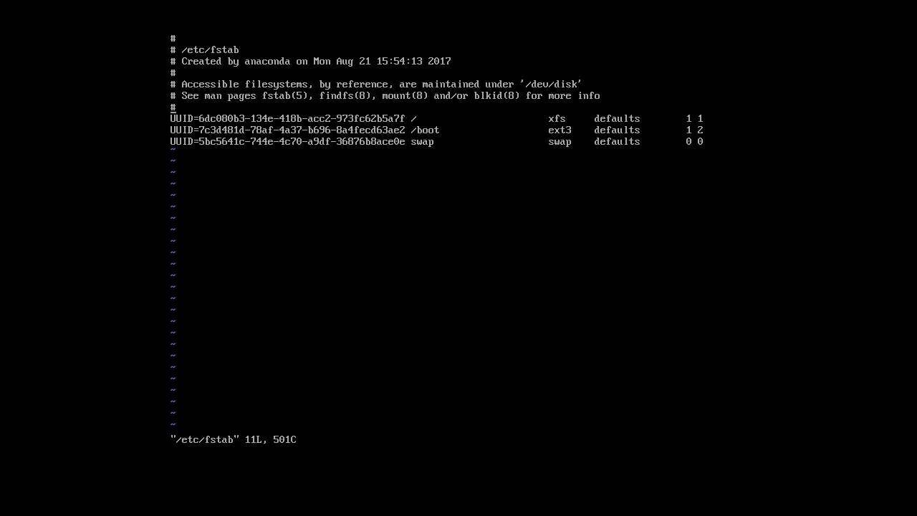
{"action": "key", "text": "N"}
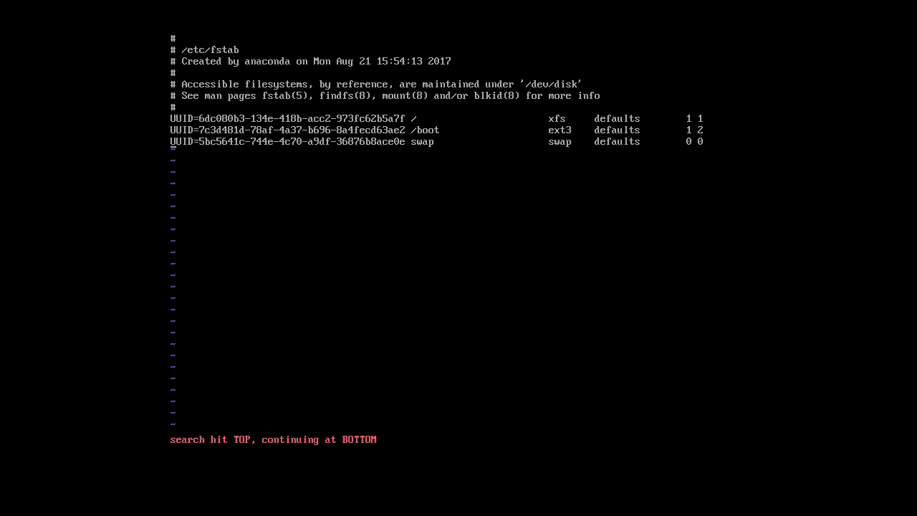
{"action": "type", "text": "i"}
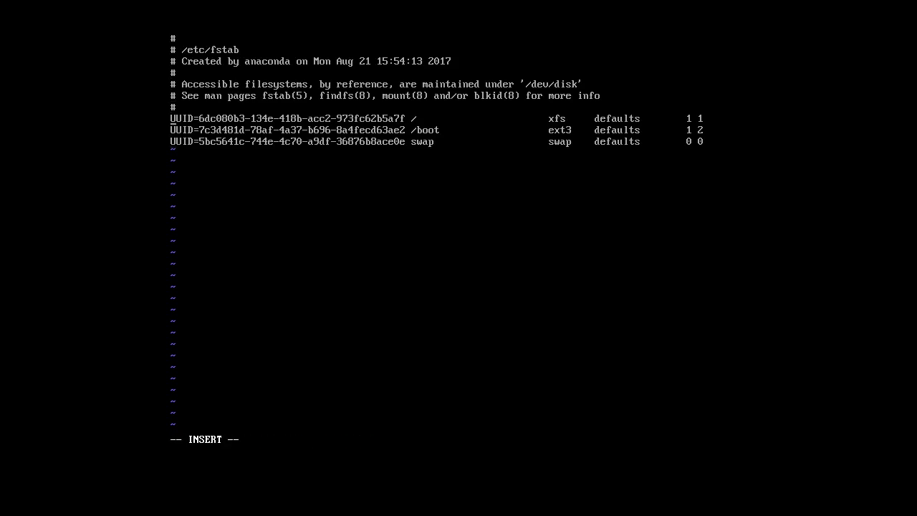
{"action": "type", "text": "#"}
{"action": "key", "text": "Down"}
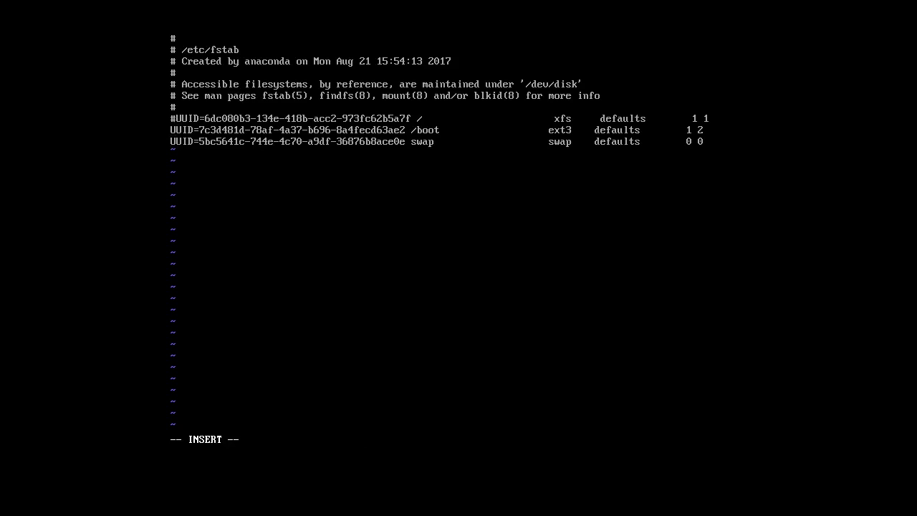
{"action": "key", "text": "Return"}
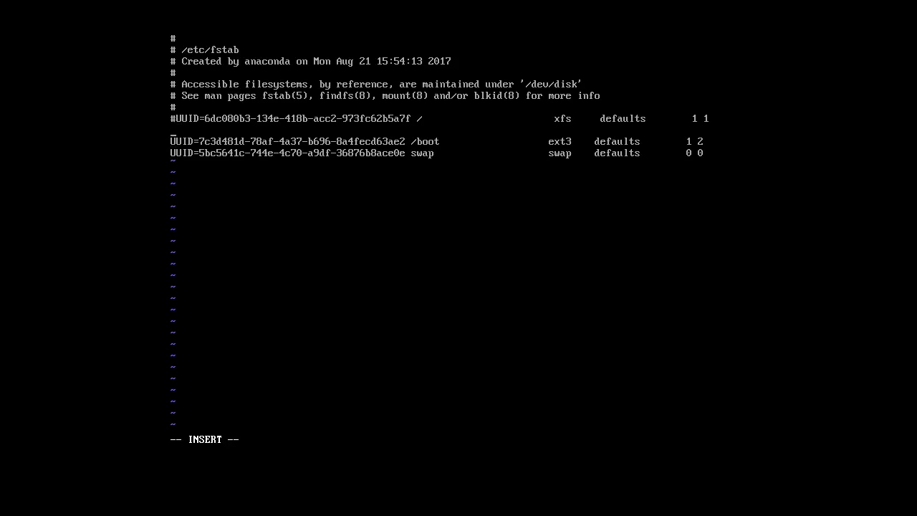
{"action": "type", "text": "/dev/"}
{"action": "type", "text": "sda2       /"}
{"action": "key", "text": "Tab"}
{"action": "type", "text": "xfs     "}
{"action": "type", "text": "default "}
{"action": "type", "text": "1 1"}
{"action": "key", "text": "Return"}
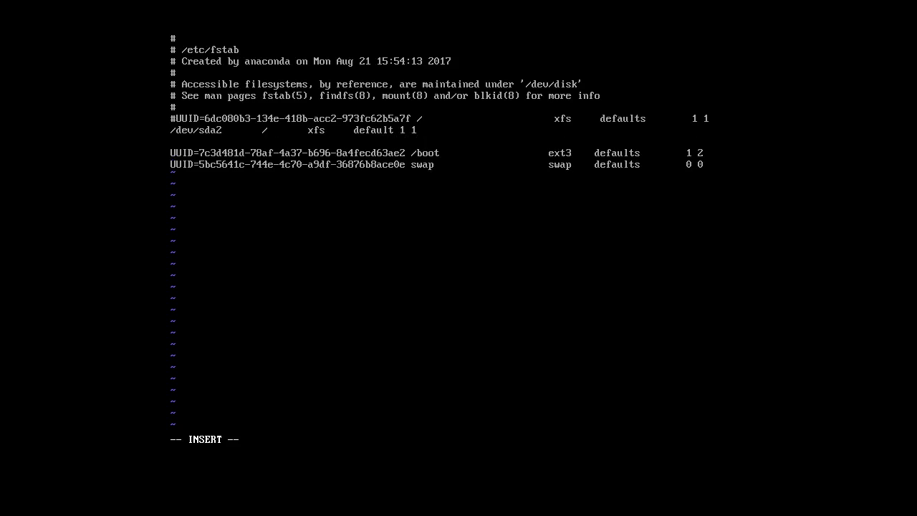
Step: Comment out the /boot UUID line and add '/dev/sda1 /boot ext3 defaults 1 2' beneath it
{"action": "key", "text": "Return"}
{"action": "key", "text": "Return"}
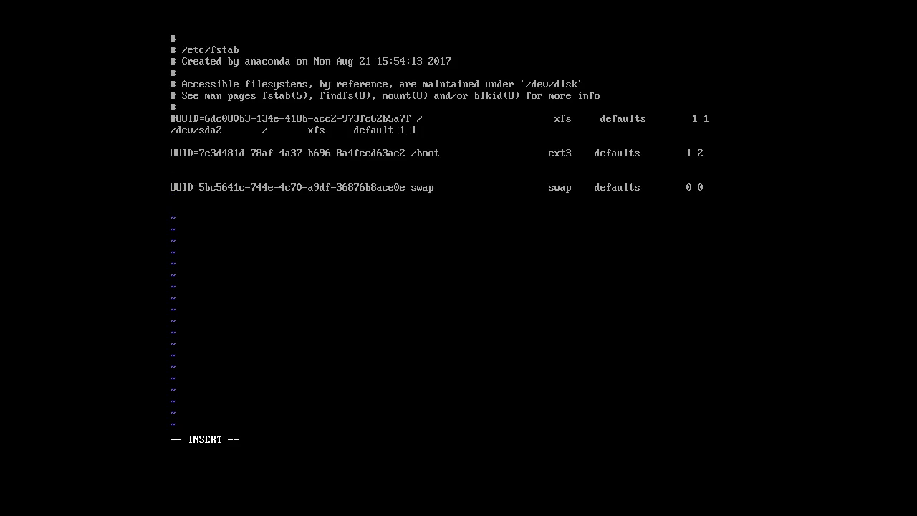
{"action": "type", "text": "/dev/sda"}
{"action": "type", "text": "1"}
{"action": "type", "text": "#"}
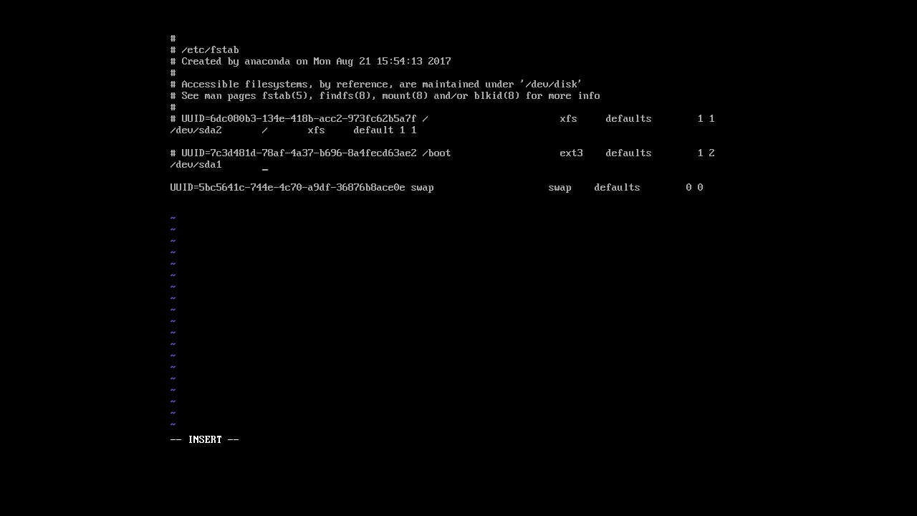
{"action": "type", "text": "/boot   ex"}
{"action": "type", "text": "t3"}
{"action": "key", "text": "Tab"}
{"action": "type", "text": "defaults"}
{"action": "type", "text": "s"}
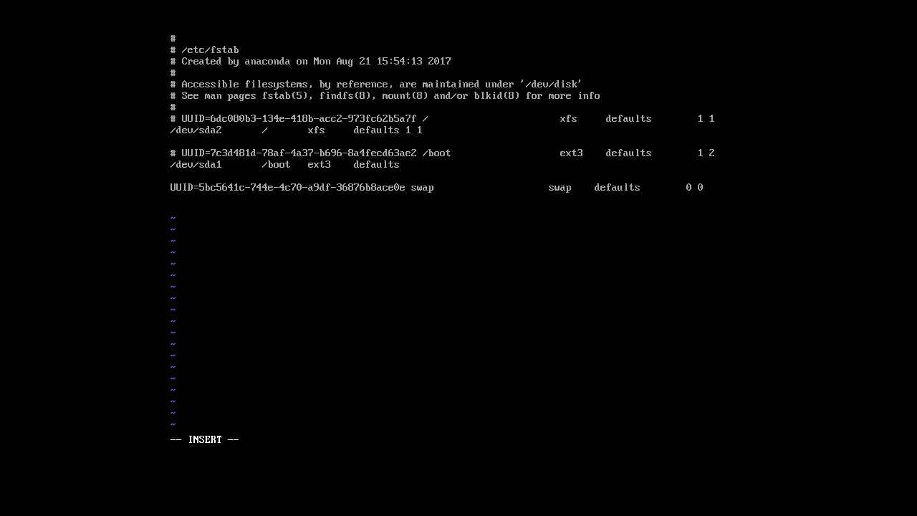
{"action": "type", "text": " 1 2"}
Step: Add a '/dev/sda3 swap swap defaults 0 0' entry and comment out the swap UUID line
{"action": "type", "text": "dev/sd"}
{"action": "type", "text": "a3       "}
{"action": "type", "text": "swap    "}
{"action": "type", "text": "defaults"}
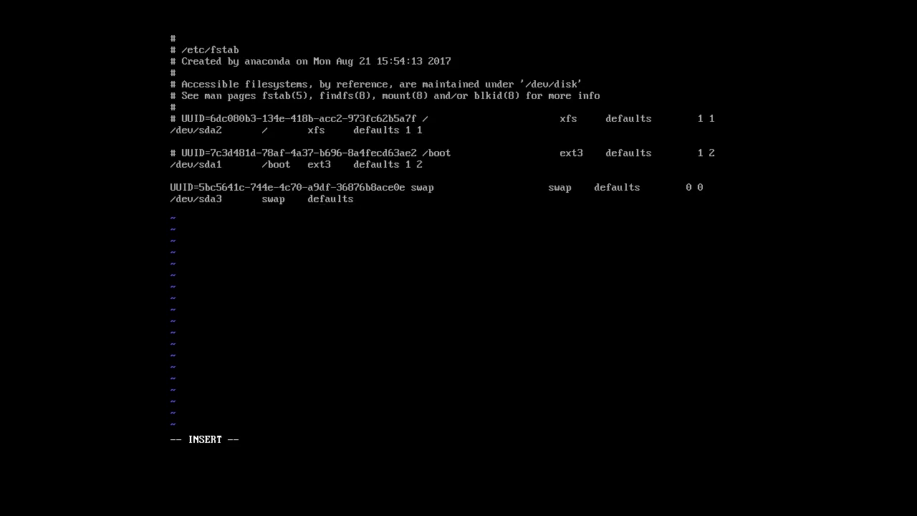
{"action": "type", "text": "swap"}
{"action": "key", "text": "Tab"}
{"action": "type", "text": "0 0"}
{"action": "type", "text": "#"}
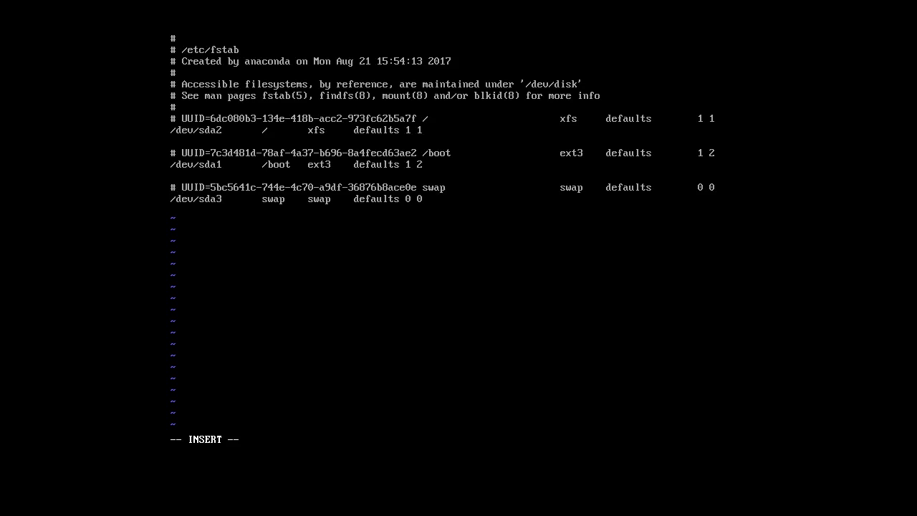
Step: Save /etc/fstab with :wq and exit vi back to the shell
{"action": "key", "text": "Escape"}
{"action": "type", "text": "wq"}
{"action": "key", "text": "Return"}
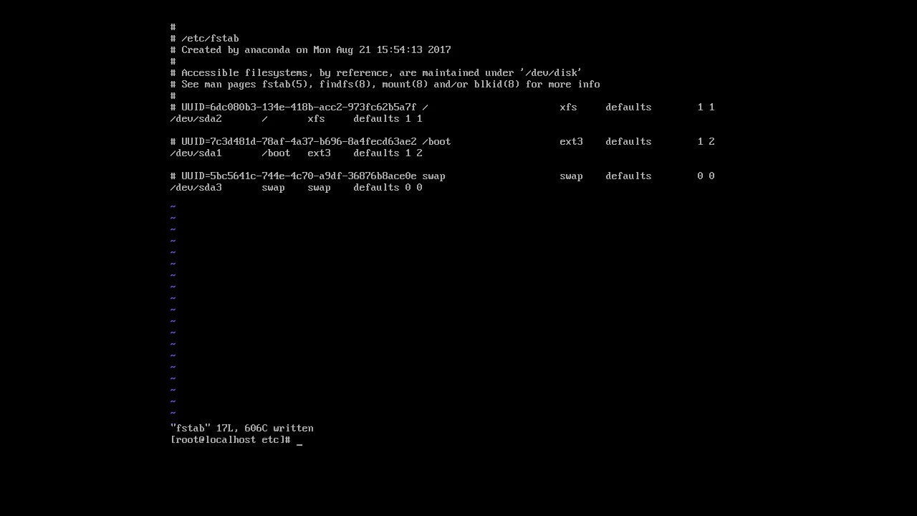
{"action": "key", "text": "Up"}
Step: Reopen /etc/fstab in vi and add '# LABEL=/ / xfs defaults 1 1' above /dev/sda2
{"action": "key", "text": "Return"}
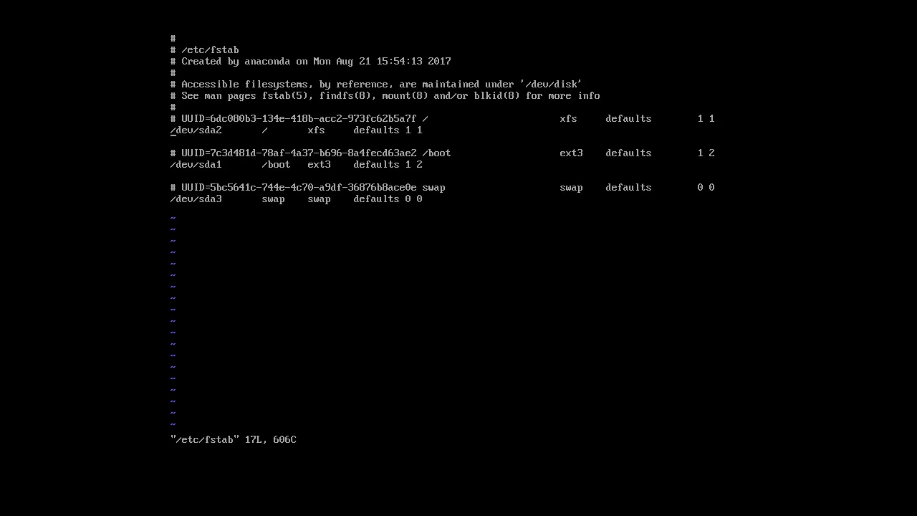
{"action": "key", "text": "i"}
{"action": "key", "text": "Return"}
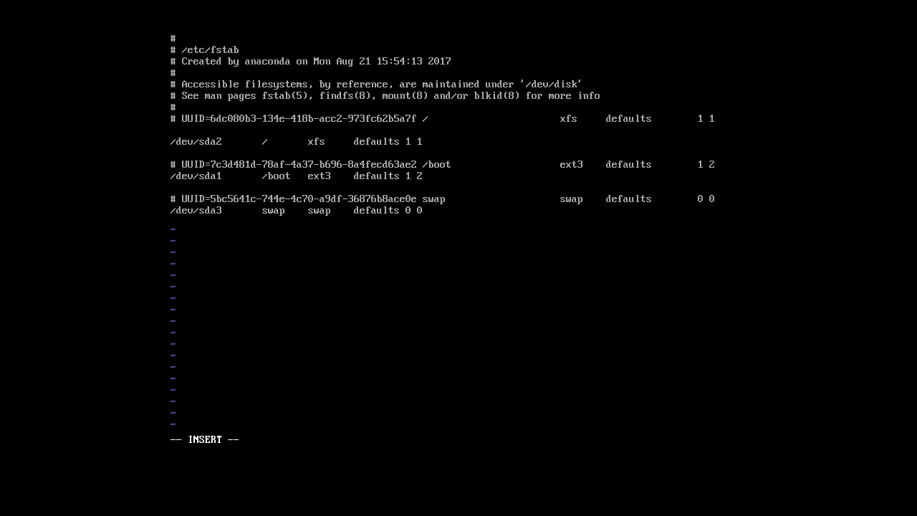
{"action": "type", "text": "#"}
{"action": "type", "text": " LABEL=/       /"}
{"action": "type", "text": "xfs"}
{"action": "key", "text": "Tab"}
{"action": "type", "text": "d"}
{"action": "type", "text": "efaults 1 "}
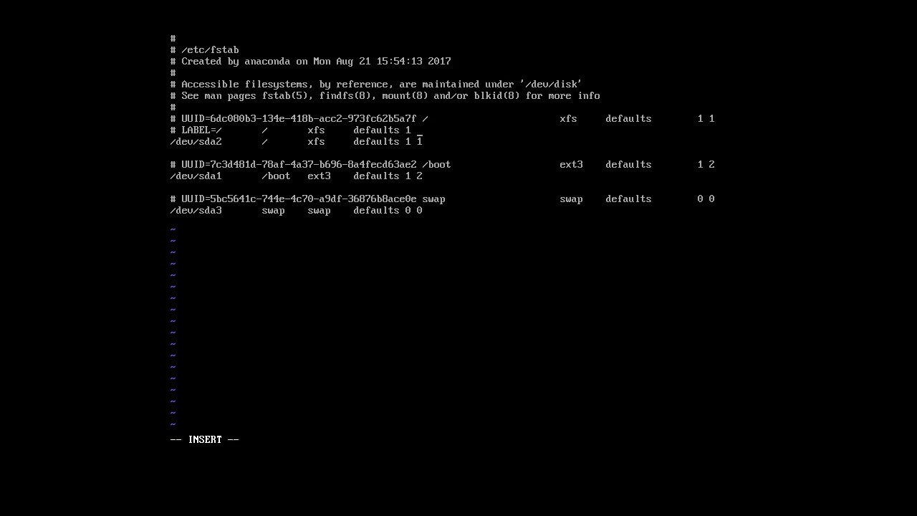
{"action": "type", "text": "1"}
{"action": "type", "text": "# LABEL=/\t/\txfs\tdefaults 1 1"}
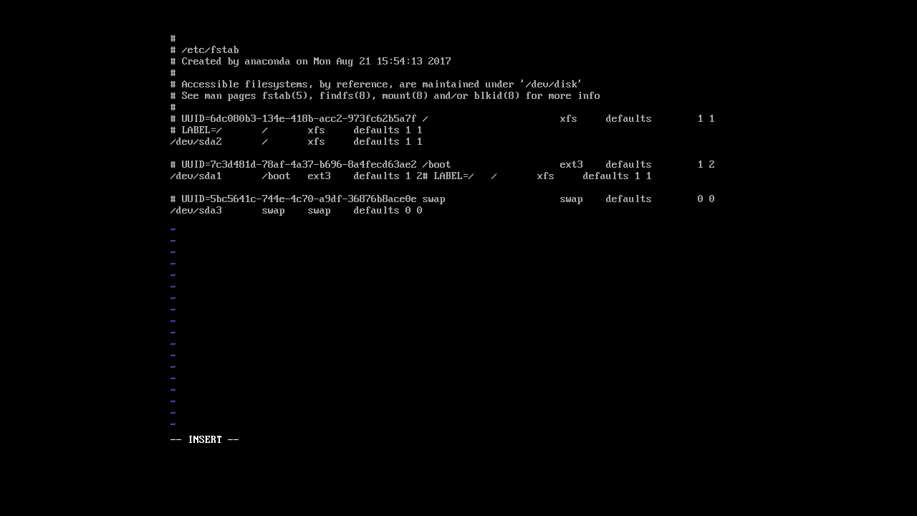
Step: Start a '# LABEL=/boot /boot ext3' line above the /dev/sda1 entry
{"action": "key", "text": "BackSpace"}
{"action": "key", "text": "BackSpace"}
{"action": "key", "text": "BackSpace"}
{"action": "key", "text": "BackSpace"}
{"action": "key", "text": "BackSpace"}
{"action": "key", "text": "BackSpace"}
{"action": "key", "text": "BackSpace"}
{"action": "key", "text": "BackSpace"}
{"action": "key", "text": "BackSpace"}
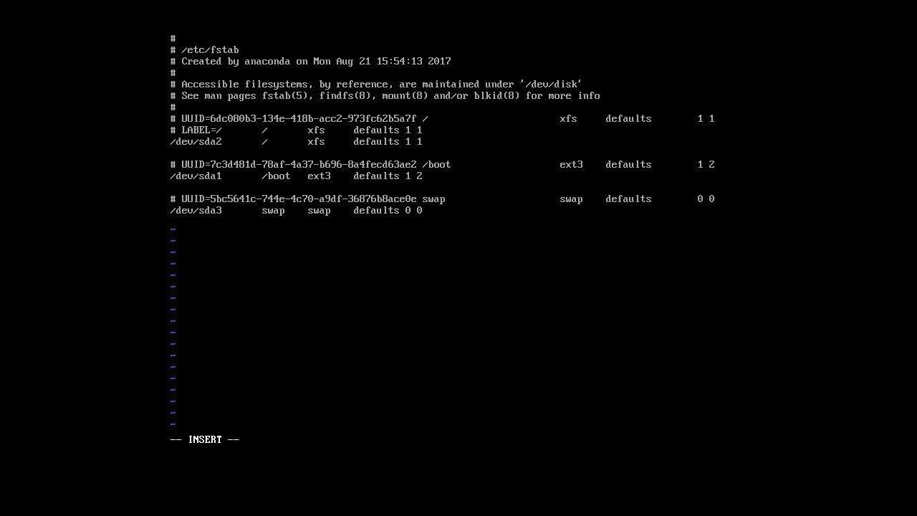
{"action": "key", "text": "Return"}
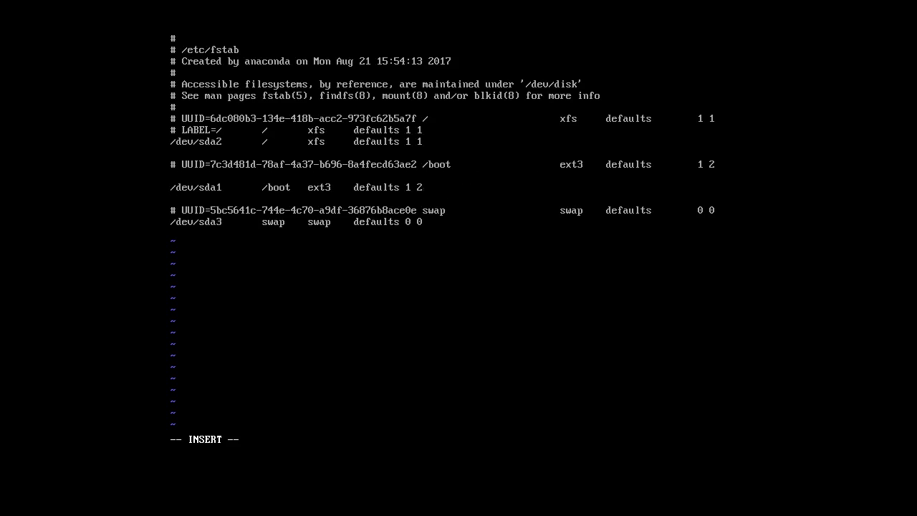
{"action": "type", "text": "# "}
{"action": "type", "text": "LAB"}
{"action": "type", "text": "EL="}
{"action": "type", "text": "/boot   /"}
{"action": "type", "text": "boot   "}
{"action": "type", "text": "ext"}
{"action": "type", "text": "3    df"}
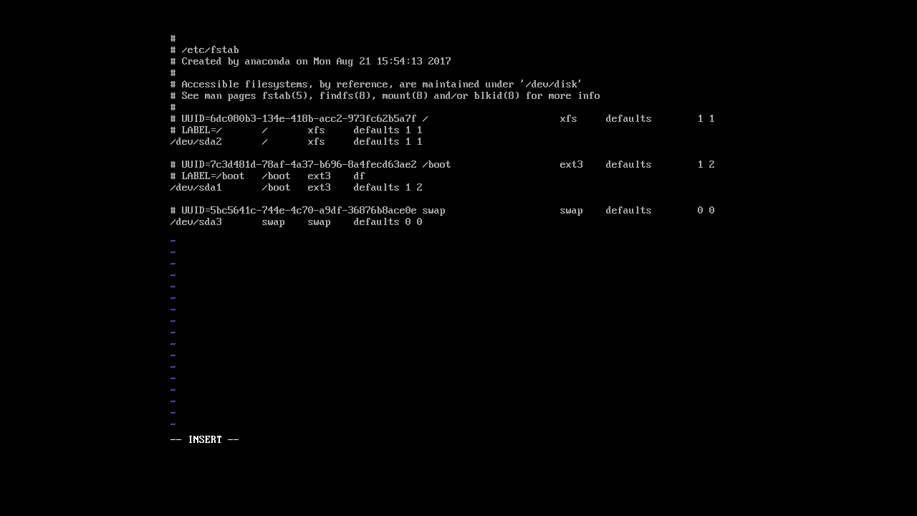
{"action": "type", "text": "au"}
Step: Finish the /boot LABEL line with 'defaults 1 2' and add '# LABEL=swap swap swap defaults 0 0'
{"action": "key", "text": "BackSpace"}
{"action": "key", "text": "BackSpace"}
{"action": "type", "text": "efaul"}
{"action": "type", "text": "ts"}
{"action": "type", "text": " 1 2"}
{"action": "key", "text": "Return"}
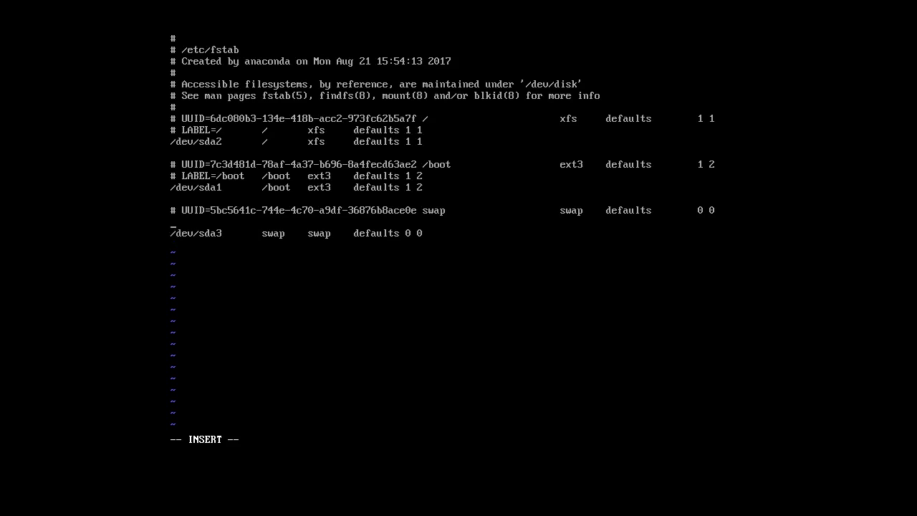
{"action": "type", "text": "# LA"}
{"action": "type", "text": "BEL="}
{"action": "type", "text": "swap    "}
{"action": "type", "text": "s"}
{"action": "type", "text": "wap    "}
{"action": "type", "text": "swap    "}
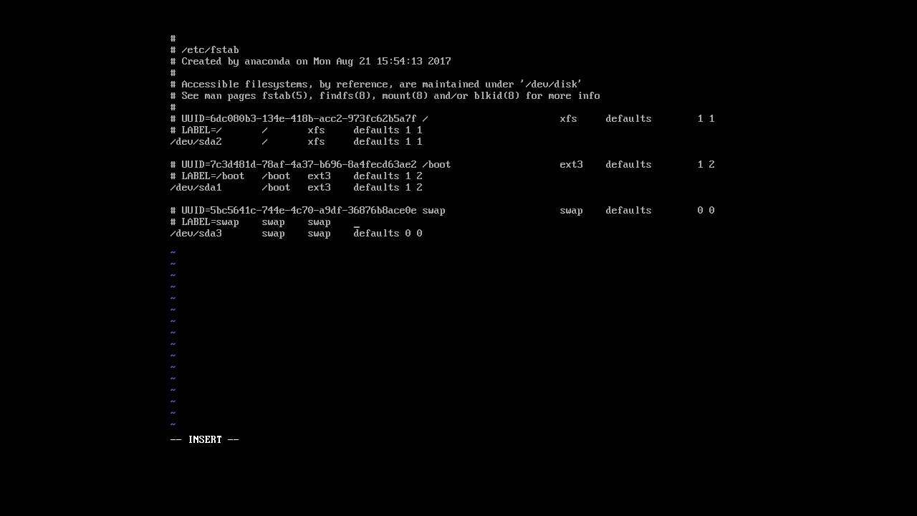
{"action": "type", "text": "defaults "}
{"action": "type", "text": "0 0"}
Step: Save /etc/fstab with :wq and return to the root shell
{"action": "key", "text": "Escape"}
{"action": "type", "text": ":wq"}
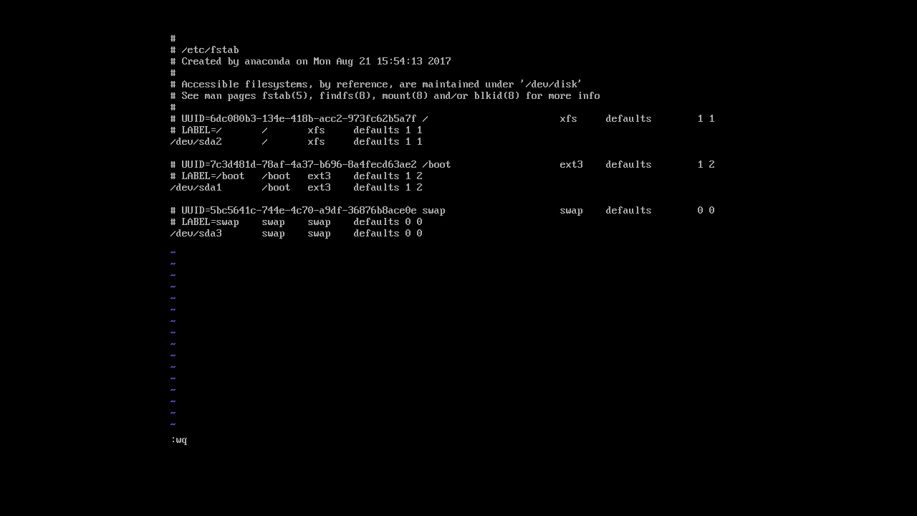
{"action": "key", "text": "Return"}
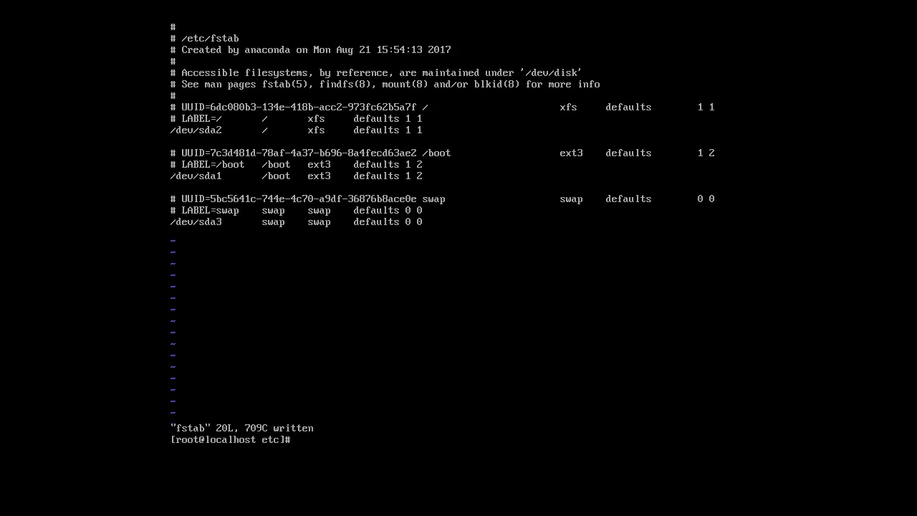
Step: Clear the screen and list /dev/disk and /dev/disk/by-uuid to see UUID links for sda1–sda3
{"action": "type", "text": "cle"}
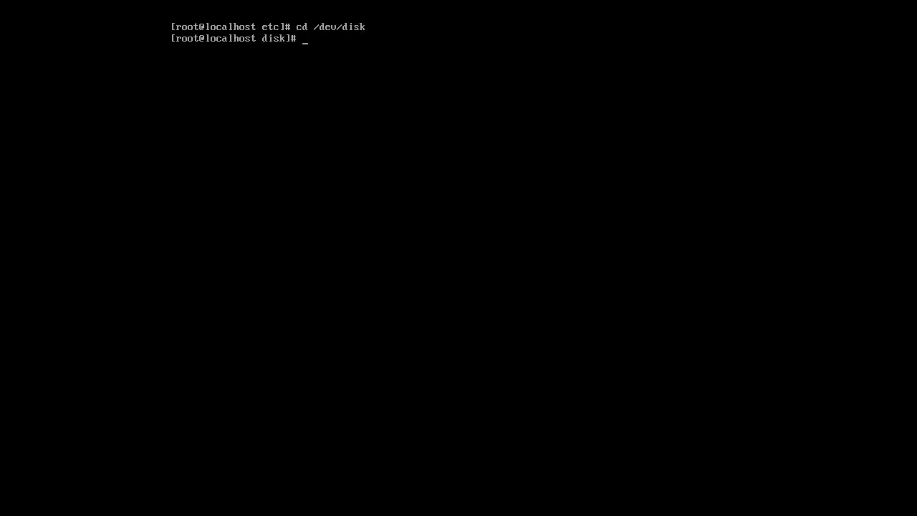
{"action": "type", "text": "ls -al"}
{"action": "key", "text": "Return"}
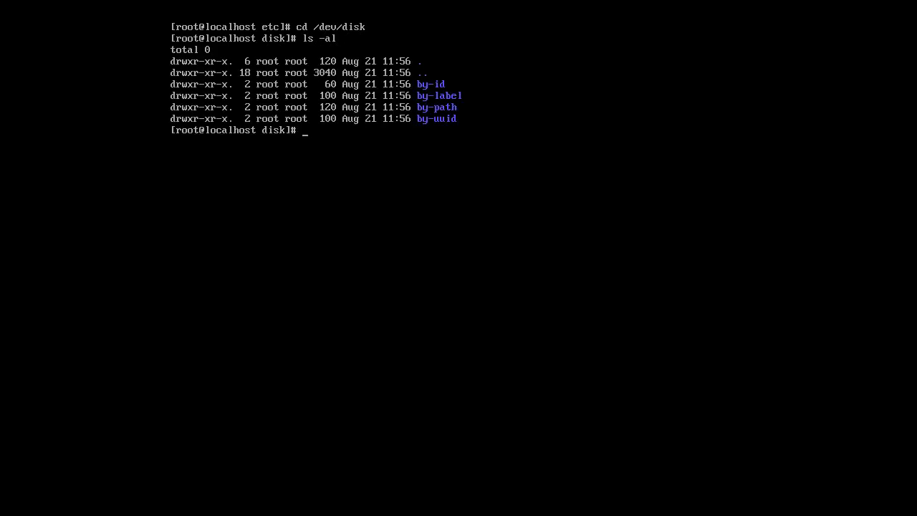
{"action": "type", "text": "cd "}
{"action": "type", "text": "by-uui"}
{"action": "key", "text": "Tab"}
{"action": "key", "text": "Return"}
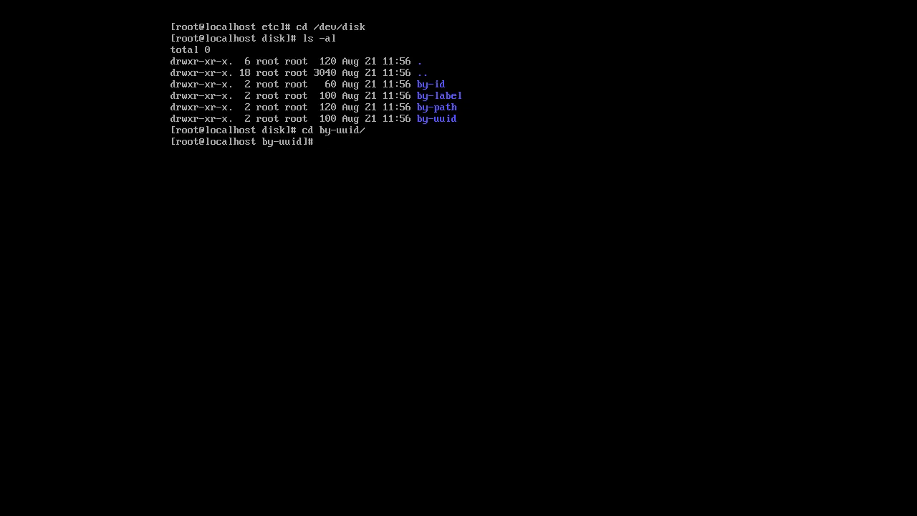
{"action": "type", "text": "ls -al"}
{"action": "key", "text": "Return"}
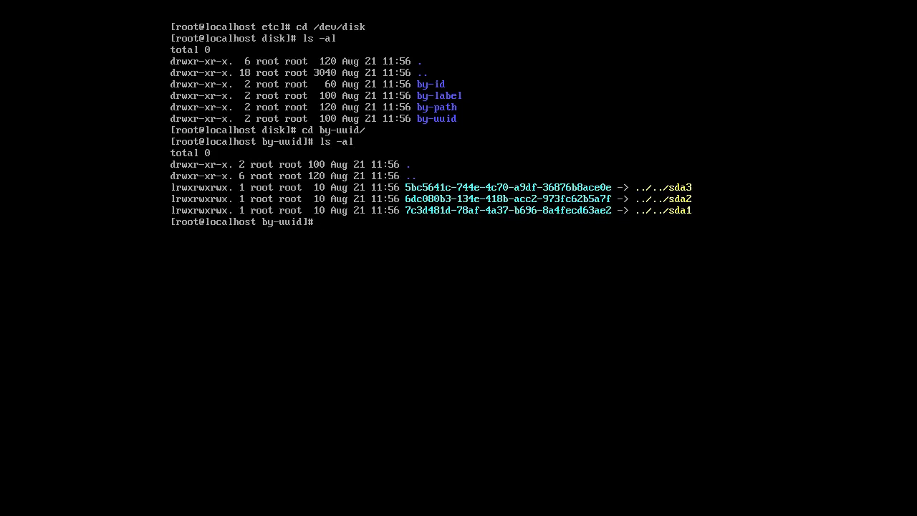
Step: Print /etc/fstab below the UUID listing and confirm with pwd that the directory is /dev/disk/by-uuid
{"action": "type", "text": "cat /"}
{"action": "type", "text": "etc/fs"}
{"action": "key", "text": "Tab"}
{"action": "key", "text": "Return"}
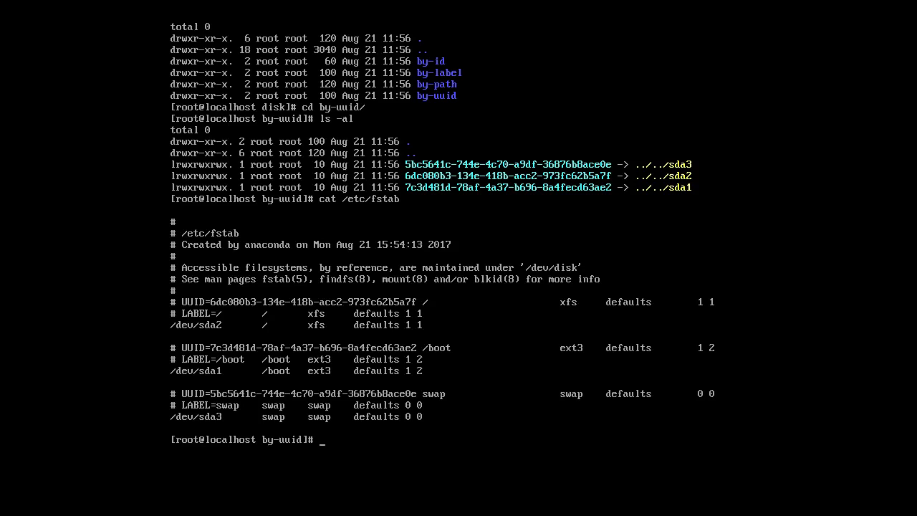
{"action": "type", "text": "pwd"}
{"action": "key", "text": "Return"}
{"action": "type", "text": "cl"}
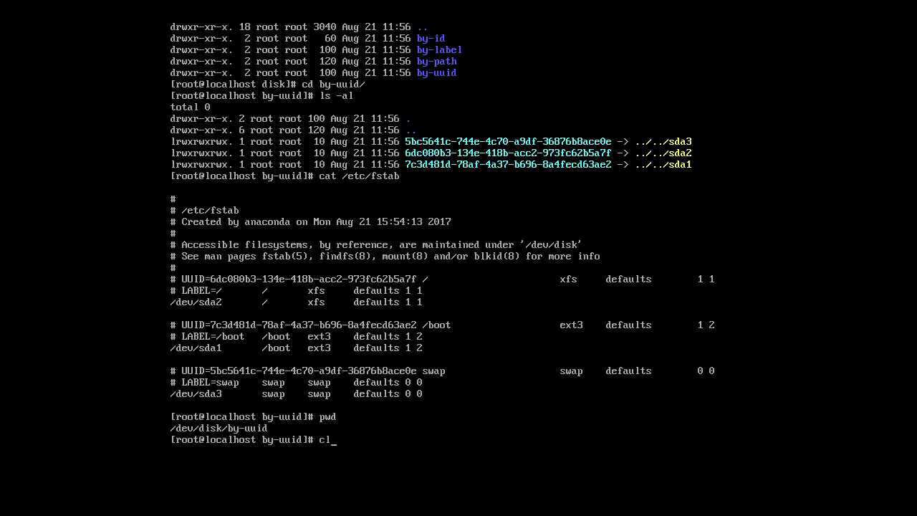
Step: Clear the screen, run blkid for each partition's label, UUID and type, then reprint /etc/fstab
{"action": "type", "text": "ea"}
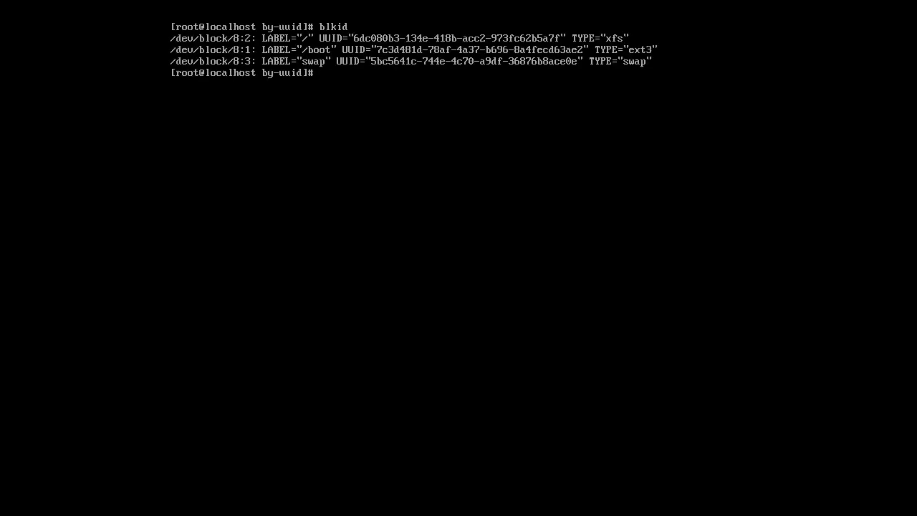
{"action": "type", "text": "cat /etc/"}
{"action": "type", "text": "fst"}
{"action": "key", "text": "Tab"}
{"action": "key", "text": "Return"}
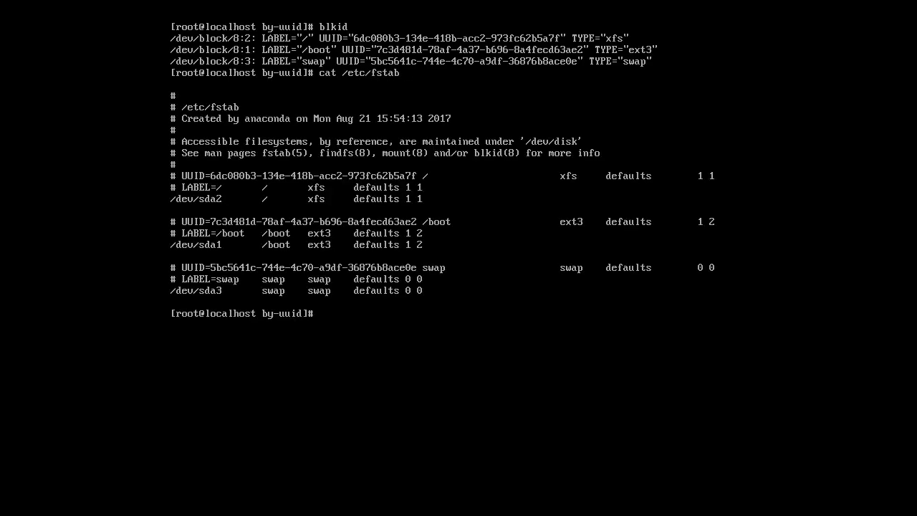